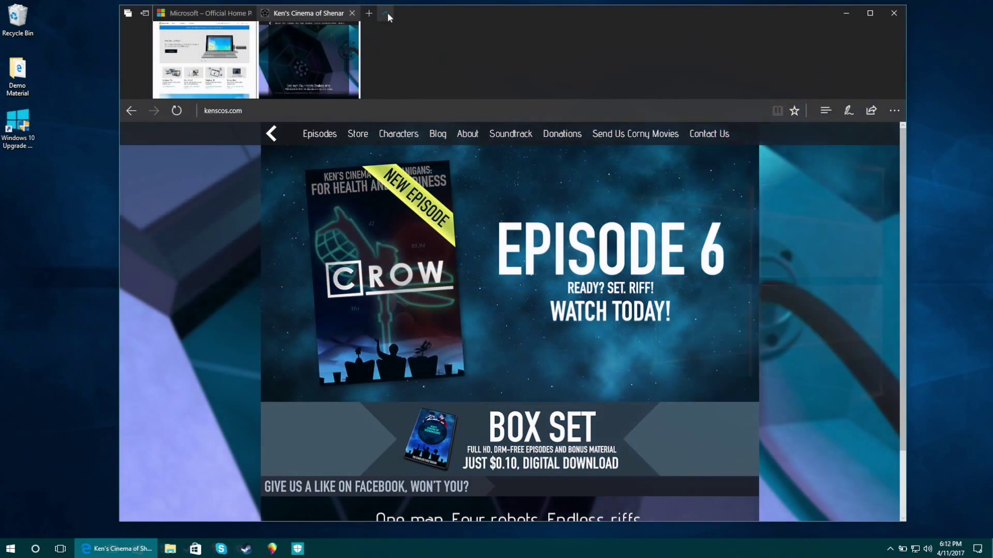
{"action": "left_click", "coordinate": [387, 12]}
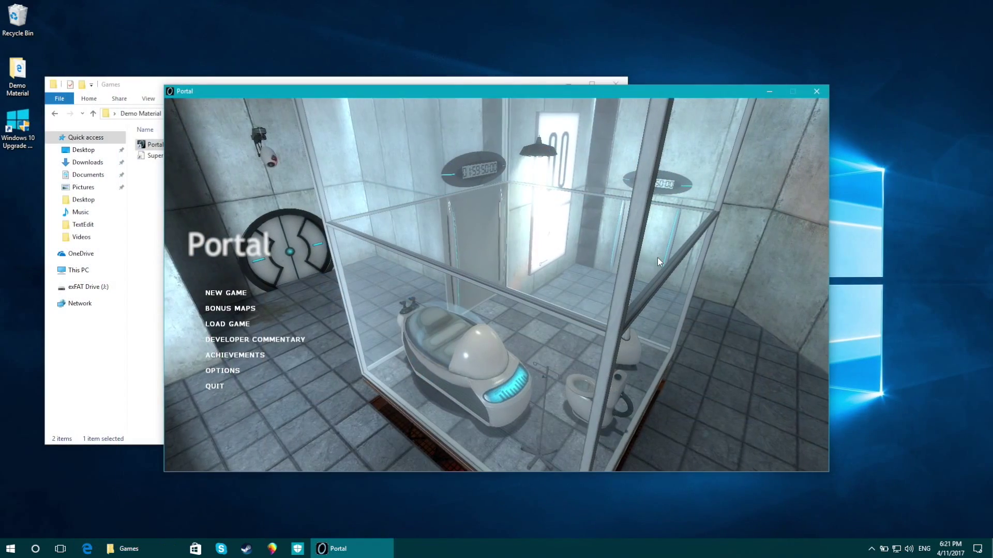
{"action": "key", "text": "super+g"}
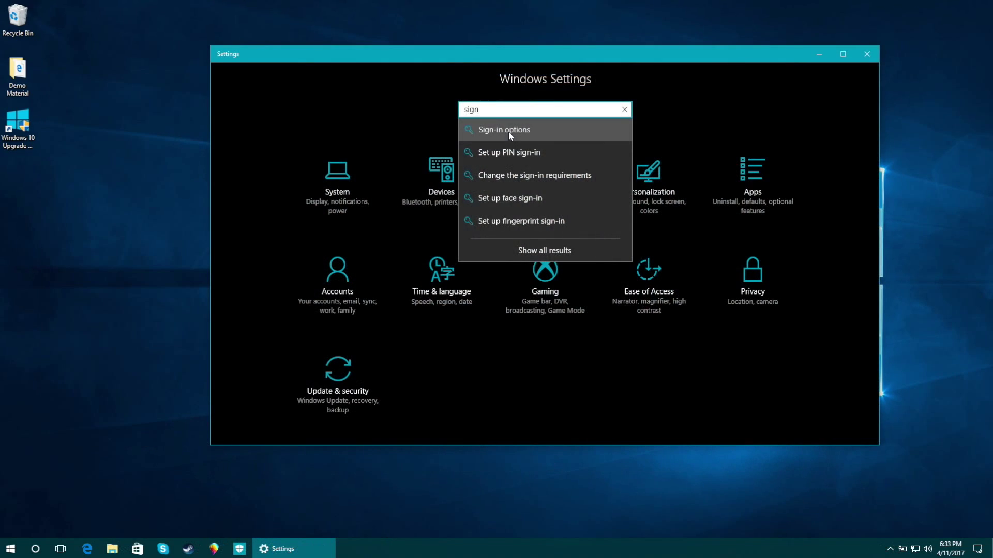
Step: Open the Sign-in options page from the Windows Settings search for "sign" and look through it
{"action": "left_click", "coordinate": [508, 132]}
{"action": "scroll", "coordinate": [530, 257], "scroll_direction": "down", "scroll_amount": 5}
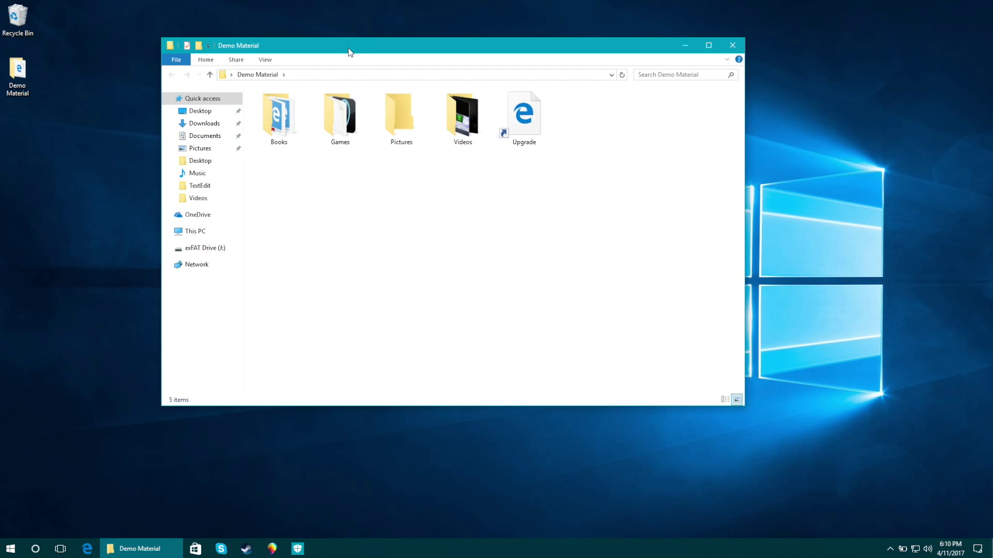
Step: Open the Upgrade web shortcut from the Demo Material folder, leaving only the repositioned browser window open
{"action": "left_click_drag", "start_coordinate": [348, 47], "coordinate": [301, 39]}
{"action": "double_click", "coordinate": [475, 109]}
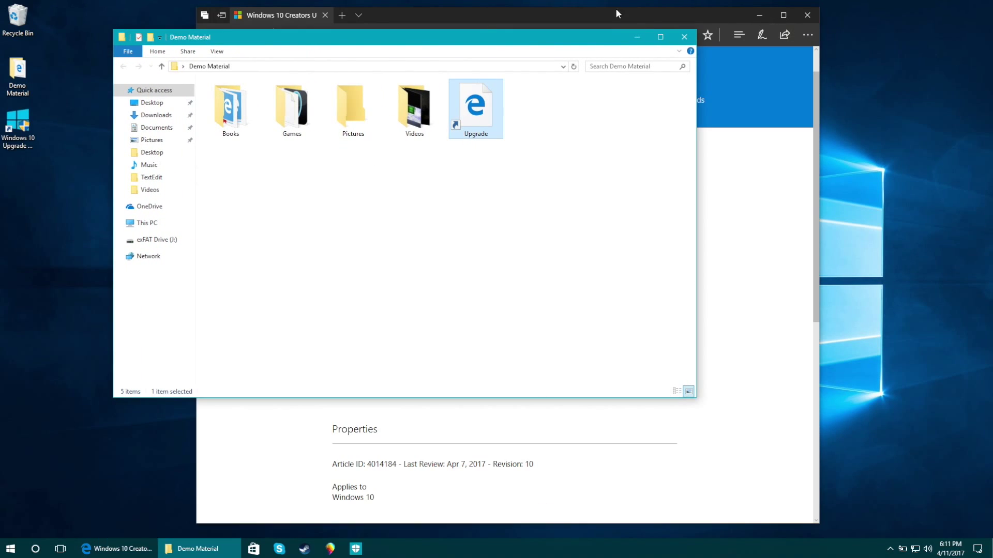
{"action": "left_click", "coordinate": [681, 38]}
{"action": "left_click_drag", "start_coordinate": [504, 12], "coordinate": [476, 9]}
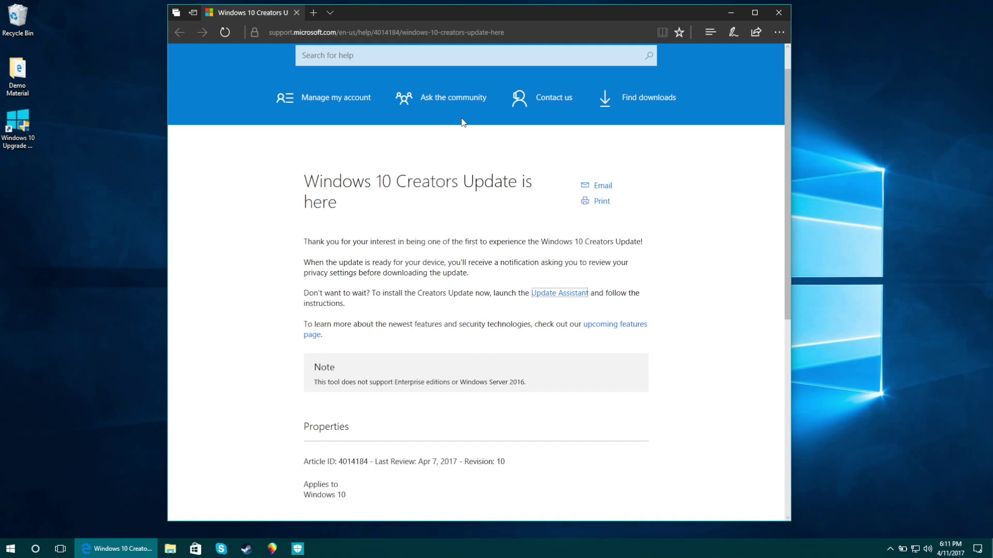
Step: Go to the Microsoft home page from the support article and set its tab aside
{"action": "scroll", "coordinate": [455, 121], "scroll_direction": "up", "scroll_amount": 1}
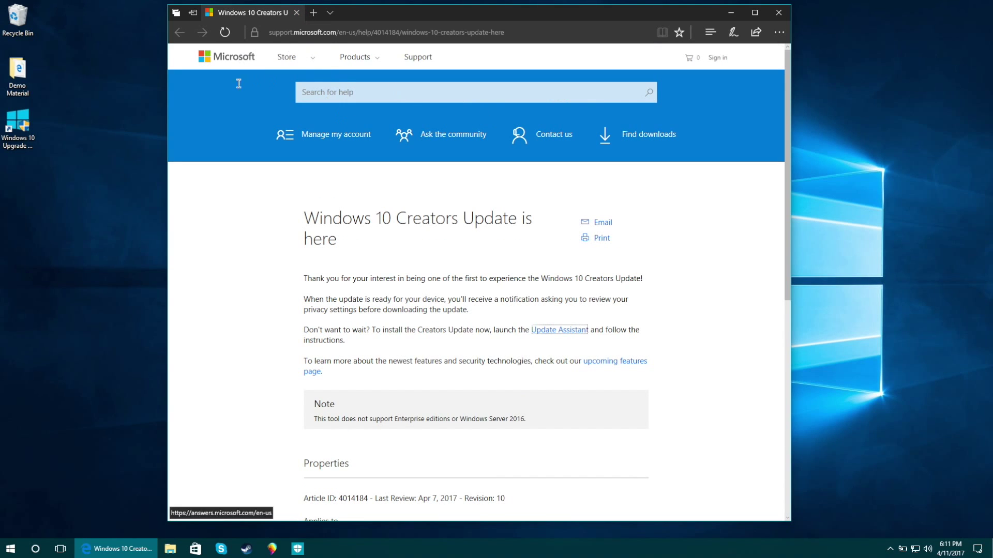
{"action": "left_click", "coordinate": [216, 59]}
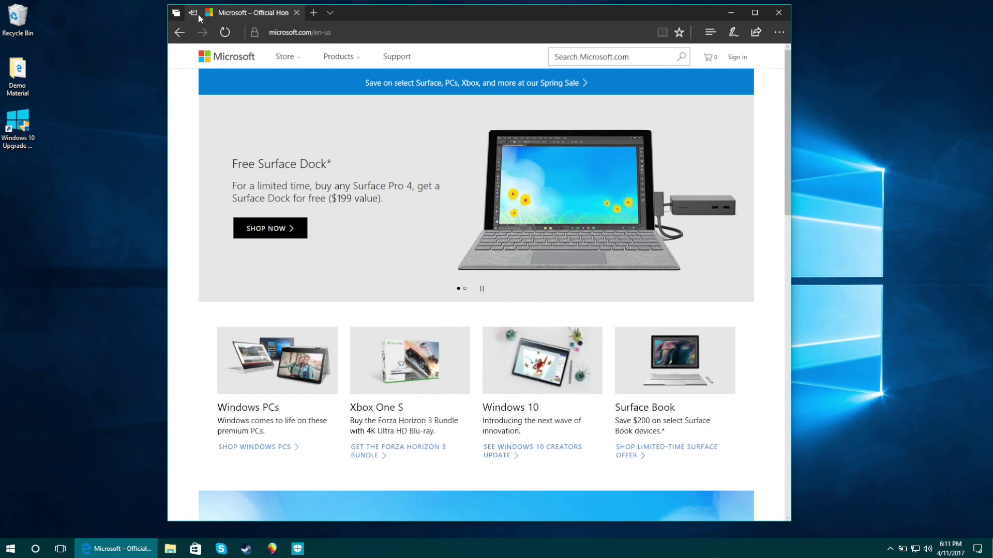
{"action": "left_click", "coordinate": [196, 14]}
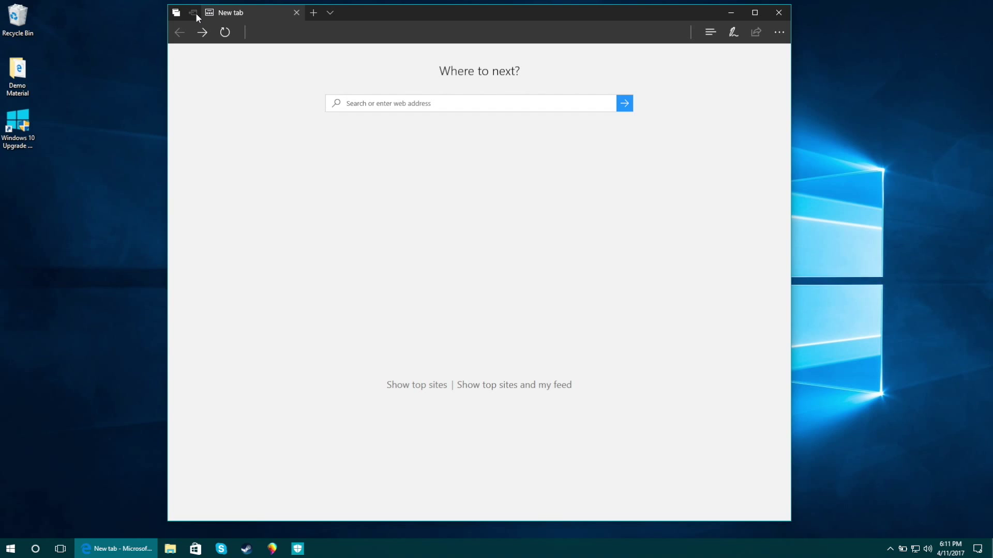
Step: Close and relaunch the Edge browser, and restore the group of three tabs that were set aside
{"action": "left_click", "coordinate": [777, 14]}
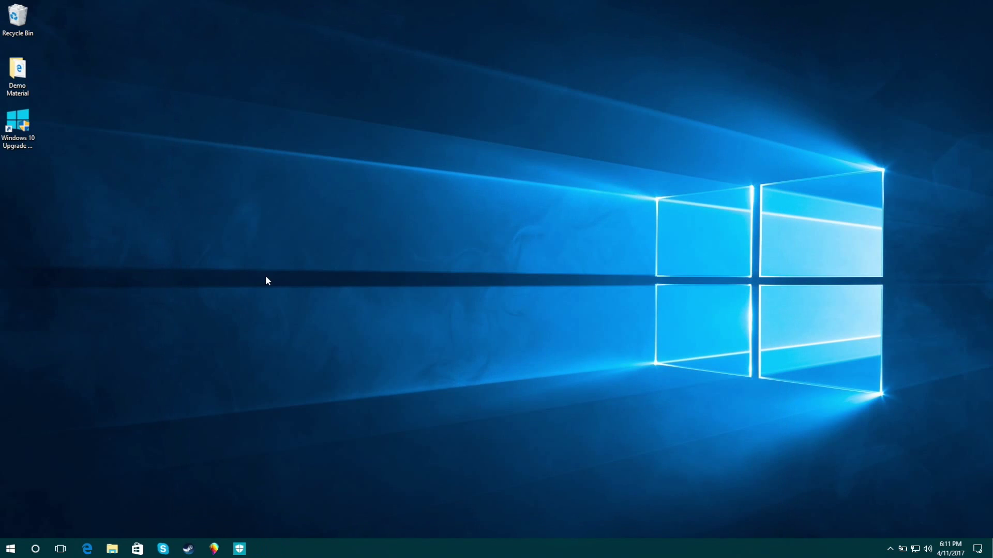
{"action": "left_click", "coordinate": [89, 550]}
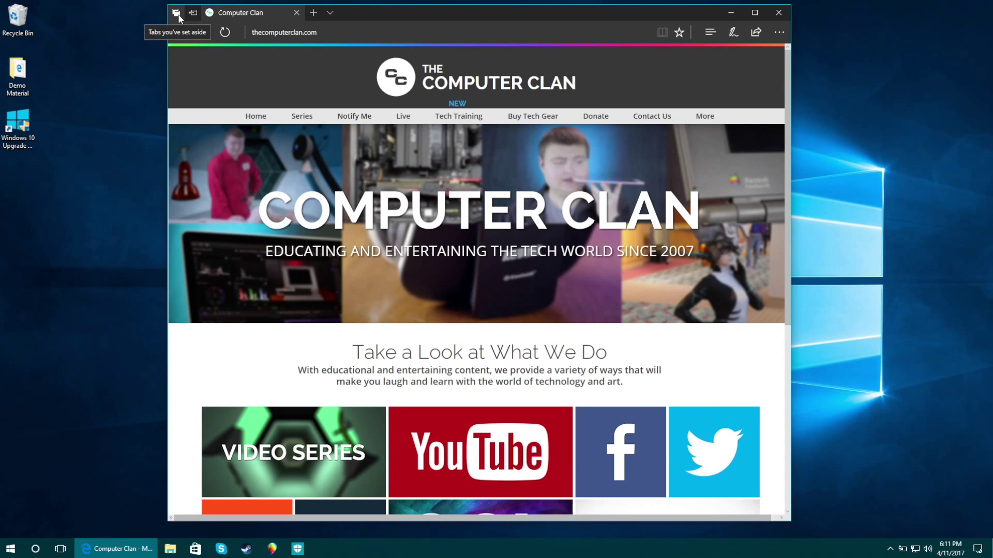
{"action": "left_click", "coordinate": [177, 14]}
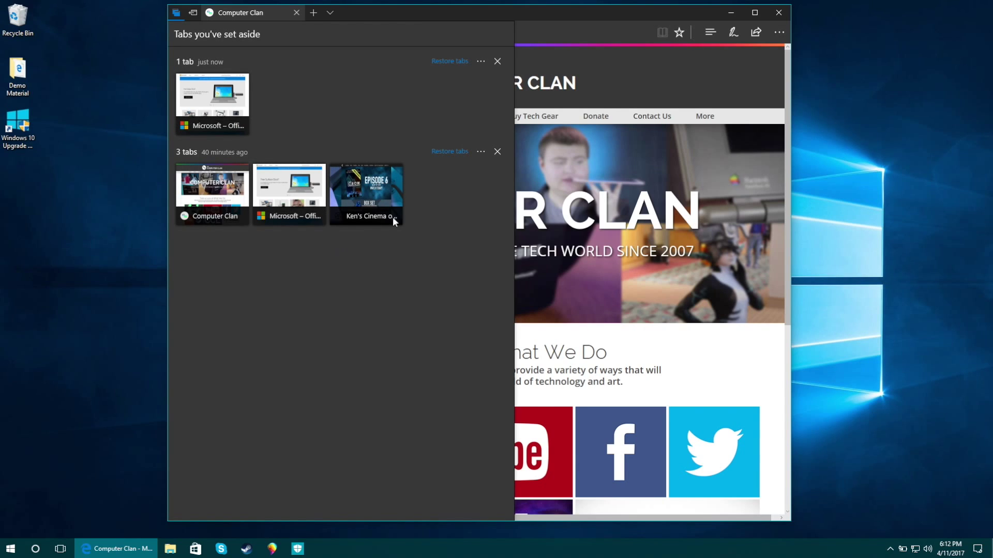
{"action": "left_click", "coordinate": [446, 152]}
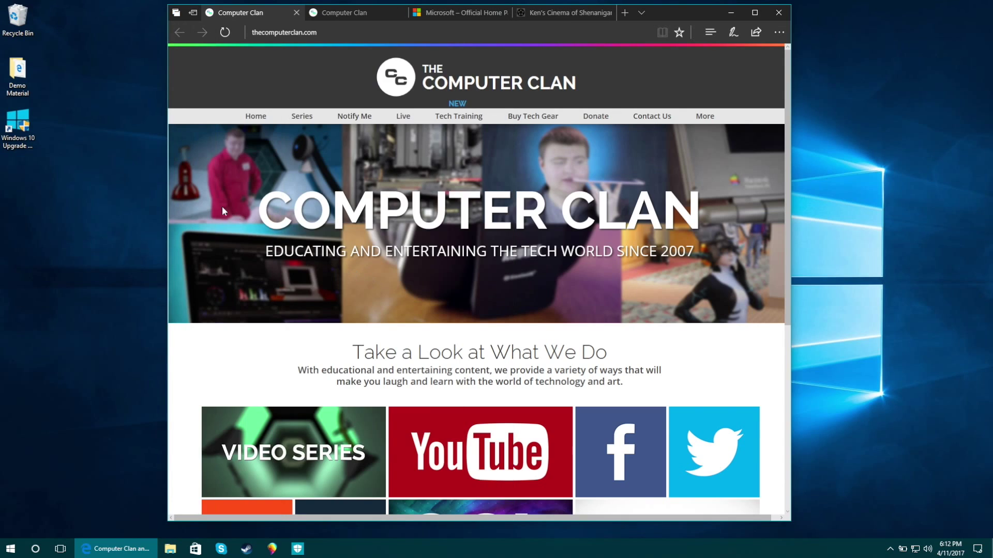
Step: Show the tab previews in a widened browser window and switch to the Ken's Cinema of Shenanigans tab
{"action": "left_click_drag", "start_coordinate": [792, 165], "coordinate": [906, 165]}
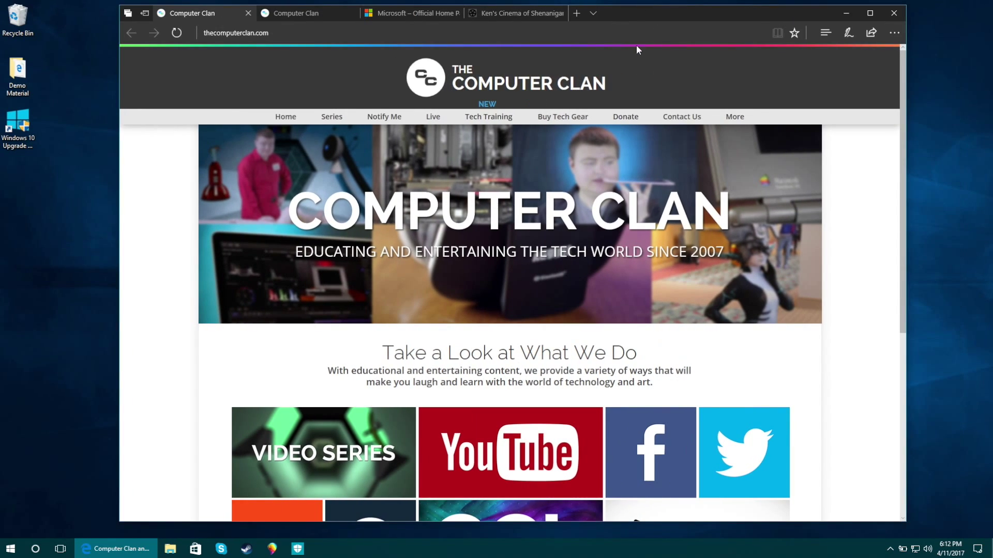
{"action": "left_click", "coordinate": [593, 13]}
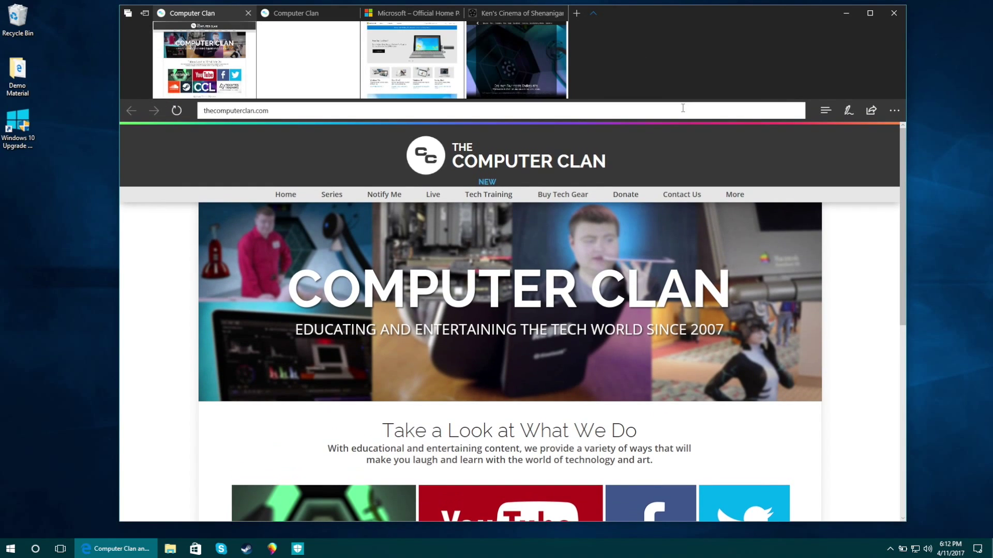
{"action": "left_click", "coordinate": [540, 64]}
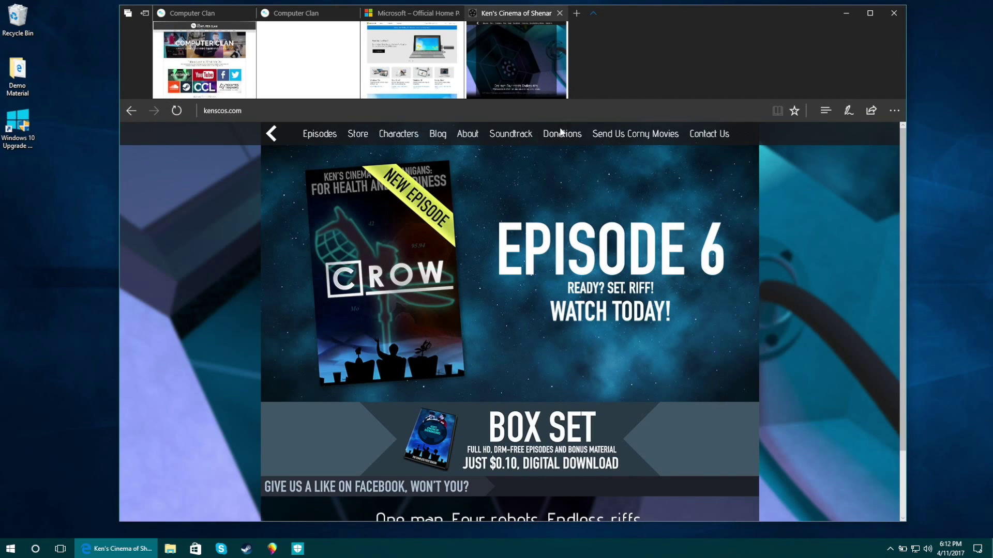
Step: Close both Computer Clan tabs and hide the tab previews with the Ken's Cinema of Shenanigans tab active
{"action": "left_click", "coordinate": [295, 13]}
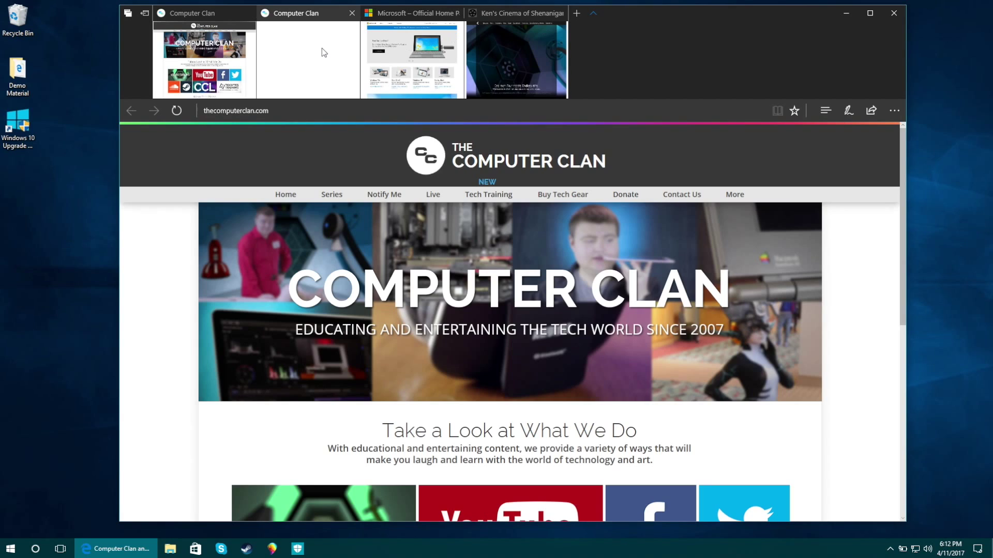
{"action": "left_click", "coordinate": [352, 13]}
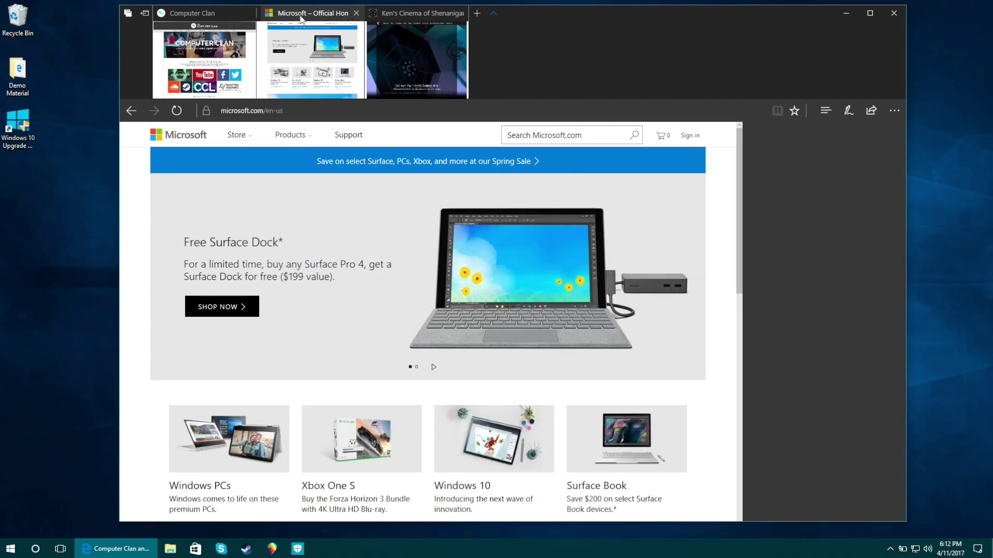
{"action": "left_click", "coordinate": [247, 14]}
{"action": "left_click", "coordinate": [330, 53]}
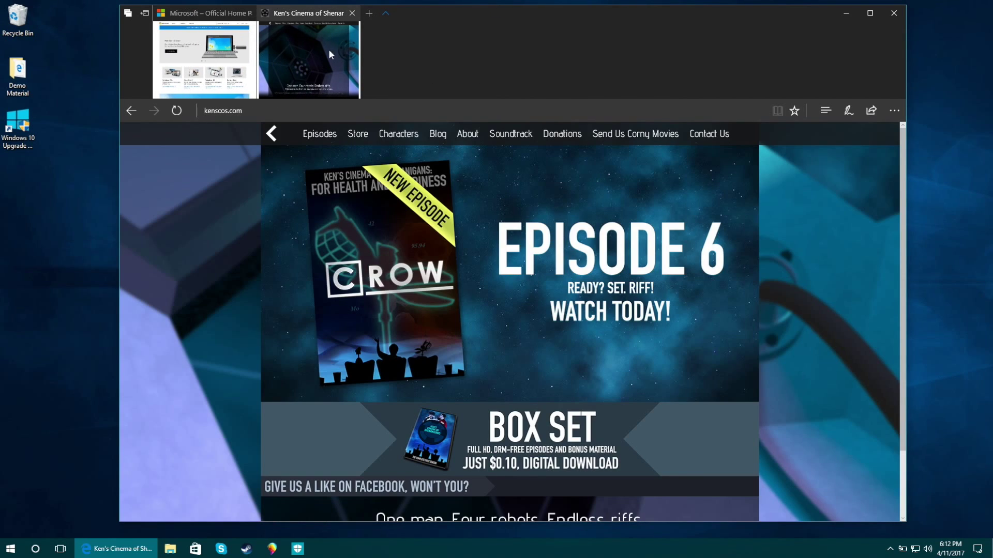
{"action": "left_click", "coordinate": [386, 13]}
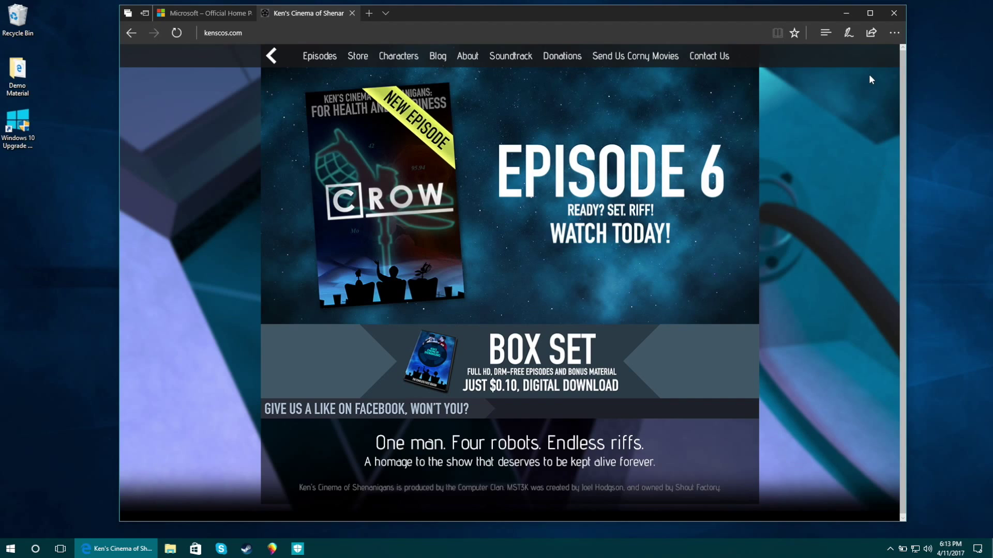
Step: View the Books section of the browser's Hub and dismiss it
{"action": "left_click", "coordinate": [825, 34]}
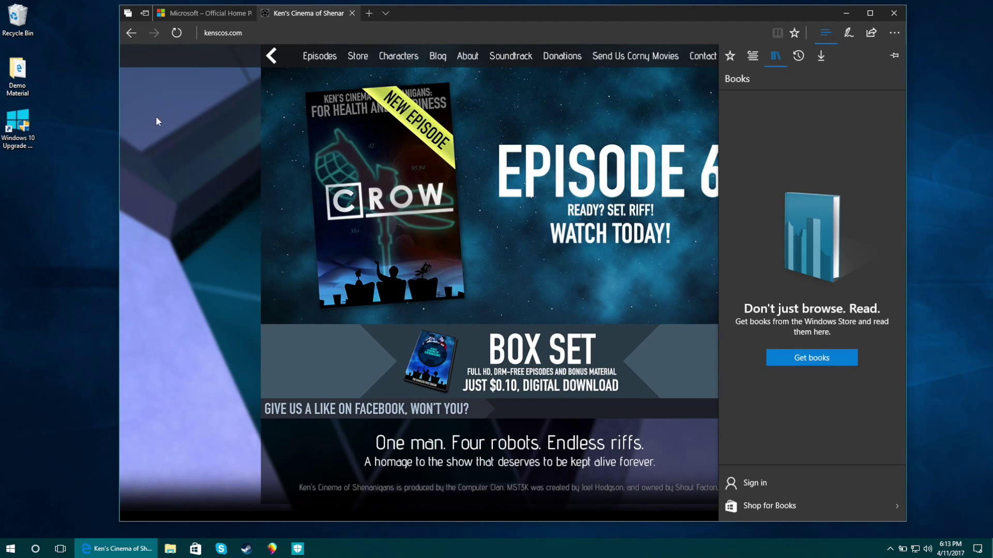
{"action": "left_click", "coordinate": [179, 119]}
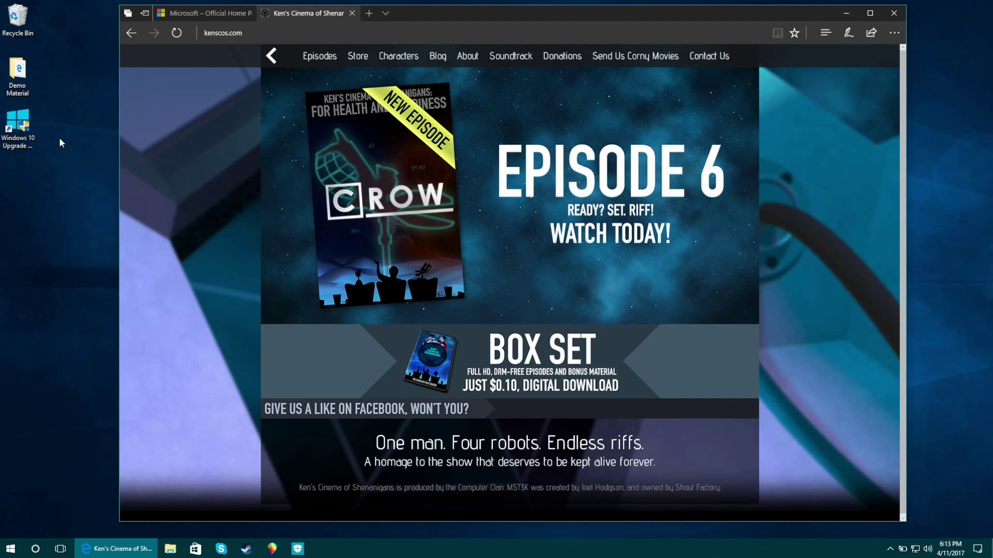
Step: Open the Books folder inside Demo Material and display its files as large icons
{"action": "double_click", "coordinate": [12, 71]}
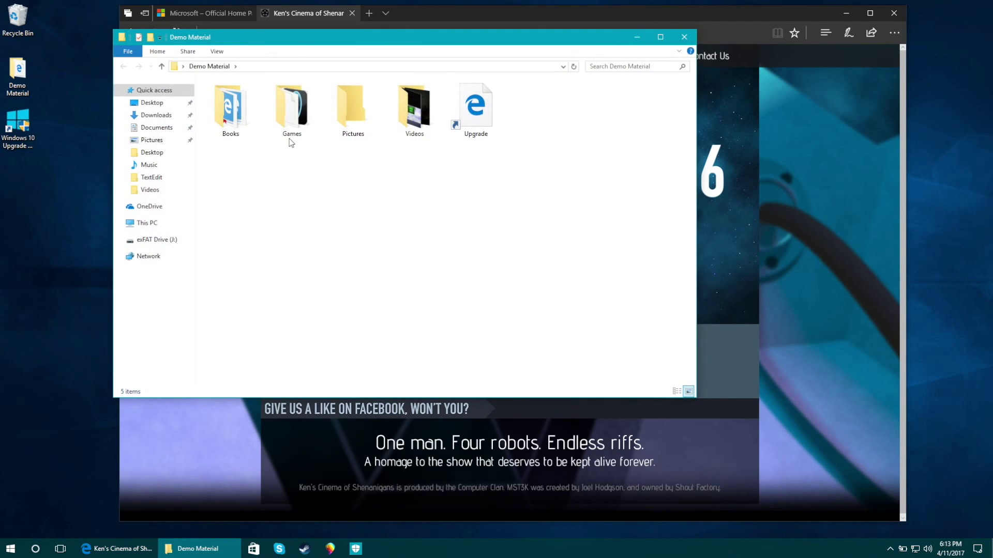
{"action": "double_click", "coordinate": [234, 109]}
{"action": "left_click_drag", "start_coordinate": [323, 34], "coordinate": [255, 80]}
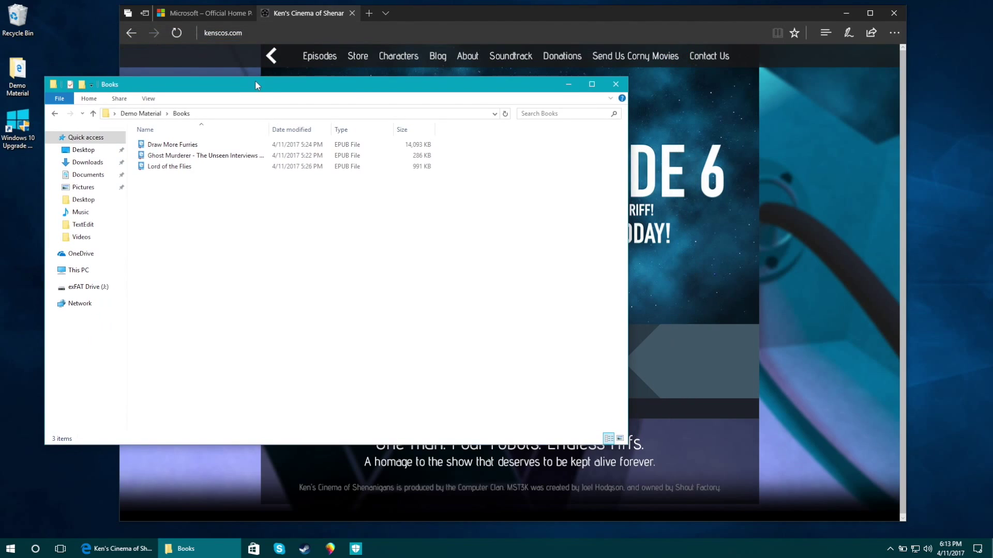
{"action": "left_click", "coordinate": [620, 439]}
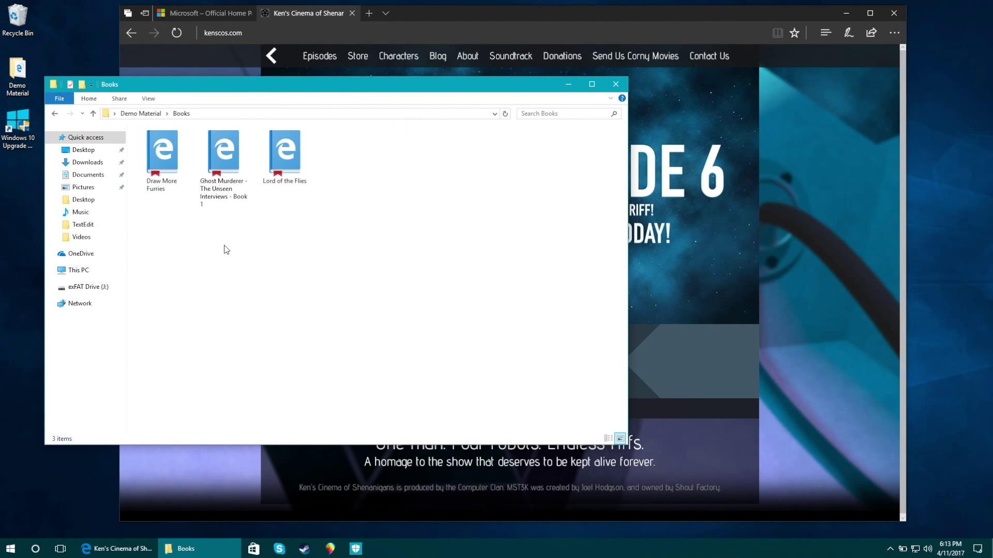
Step: Open the Ghost Murderer - The Unseen Interviews - Book 1 e-book and move to 25% of the book
{"action": "double_click", "coordinate": [220, 158]}
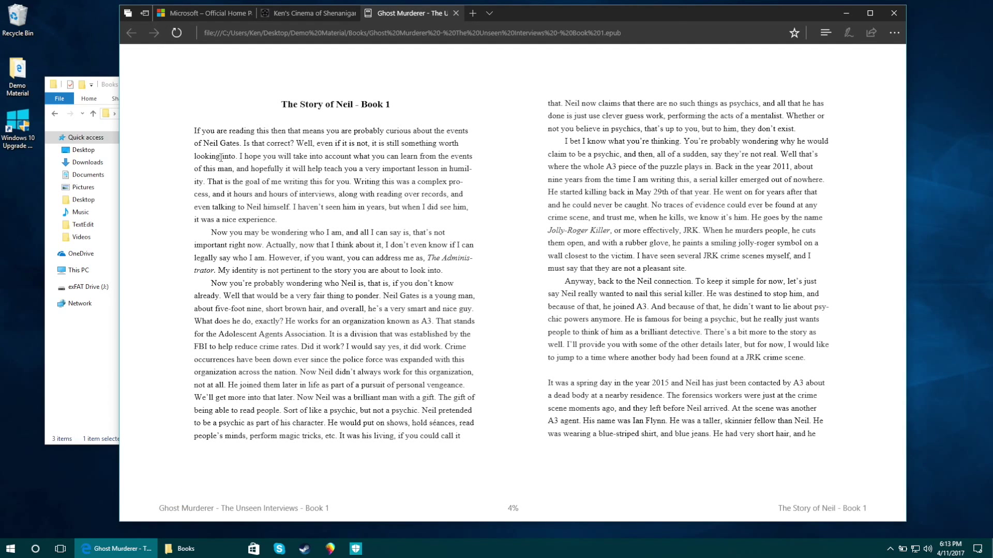
{"action": "mouse_move", "coordinate": [371, 258]}
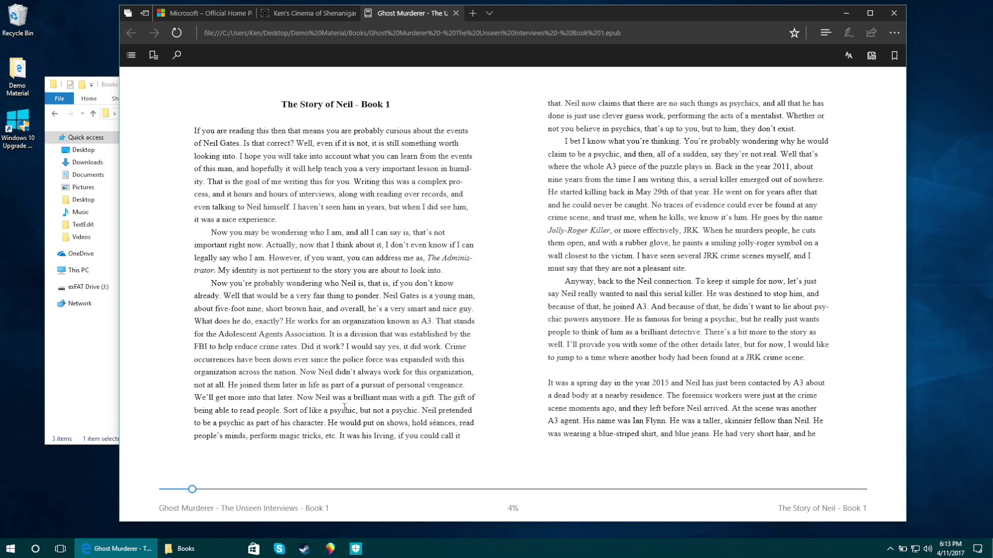
{"action": "left_click_drag", "start_coordinate": [192, 489], "coordinate": [338, 489]}
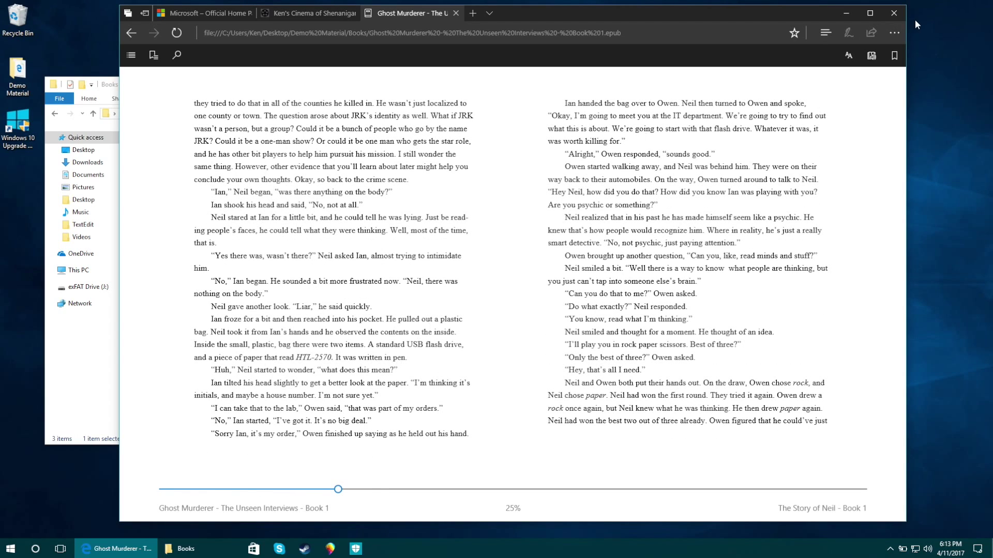
Step: Try the black and cream page themes for the e-book, return to white, and set the font style to Pure (Segoe UI)
{"action": "left_click", "coordinate": [849, 57]}
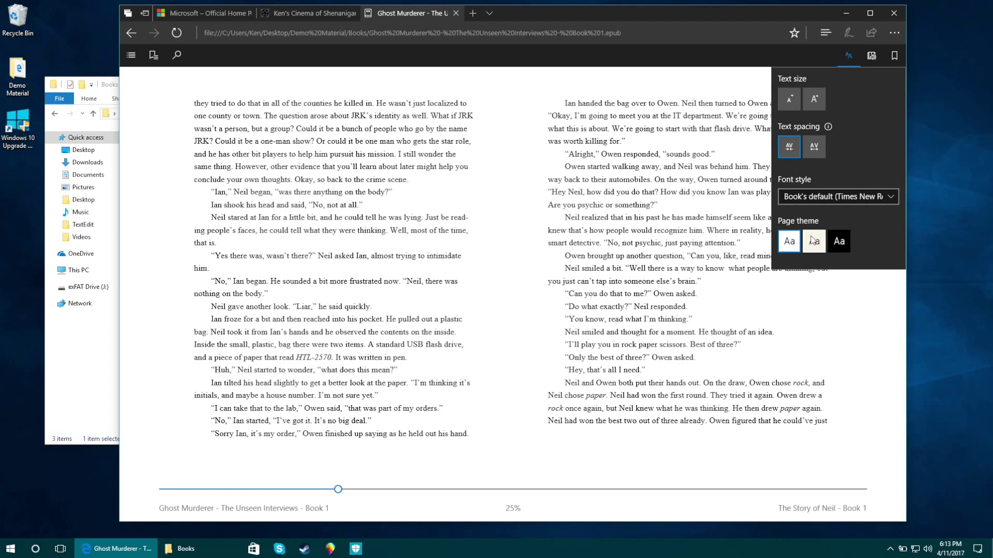
{"action": "left_click", "coordinate": [837, 243]}
{"action": "left_click", "coordinate": [824, 245]}
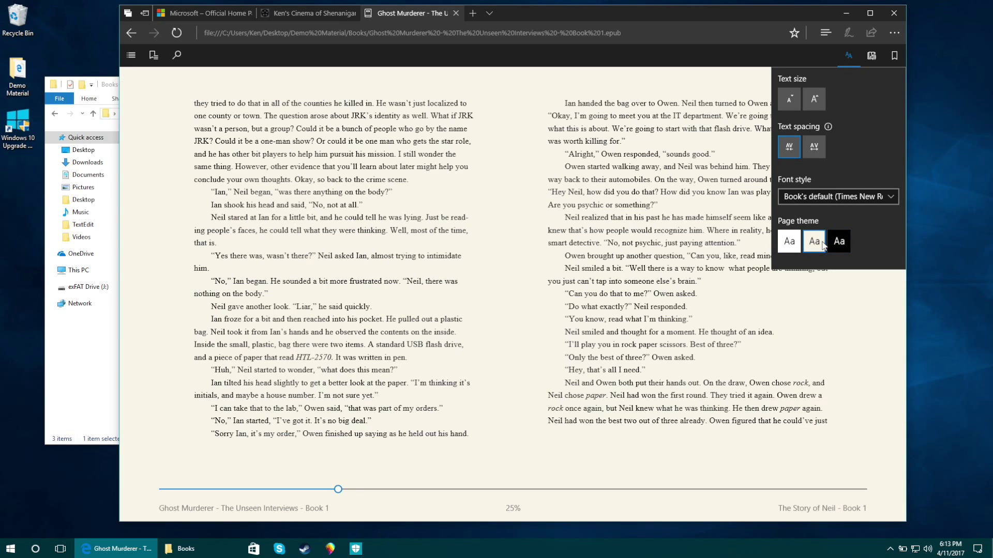
{"action": "left_click", "coordinate": [791, 242]}
{"action": "left_click", "coordinate": [802, 196]}
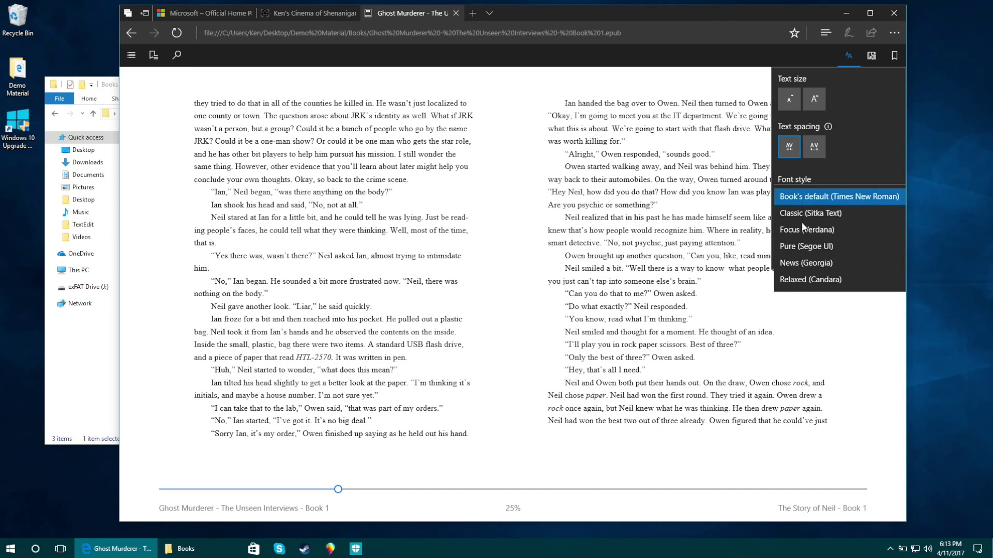
{"action": "left_click", "coordinate": [804, 247]}
{"action": "left_click", "coordinate": [490, 154]}
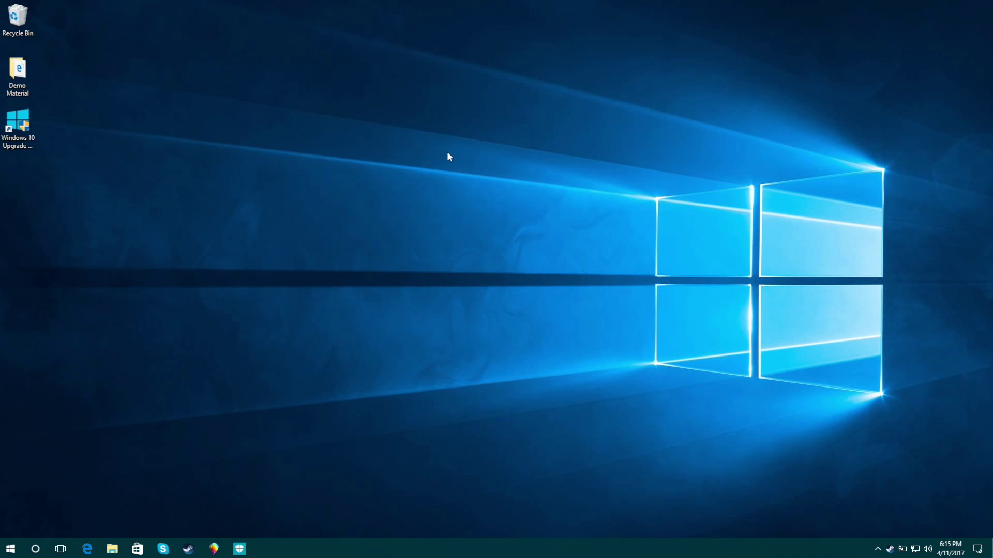
Step: Open the Games folder inside Demo Material and launch Portal
{"action": "double_click", "coordinate": [17, 75]}
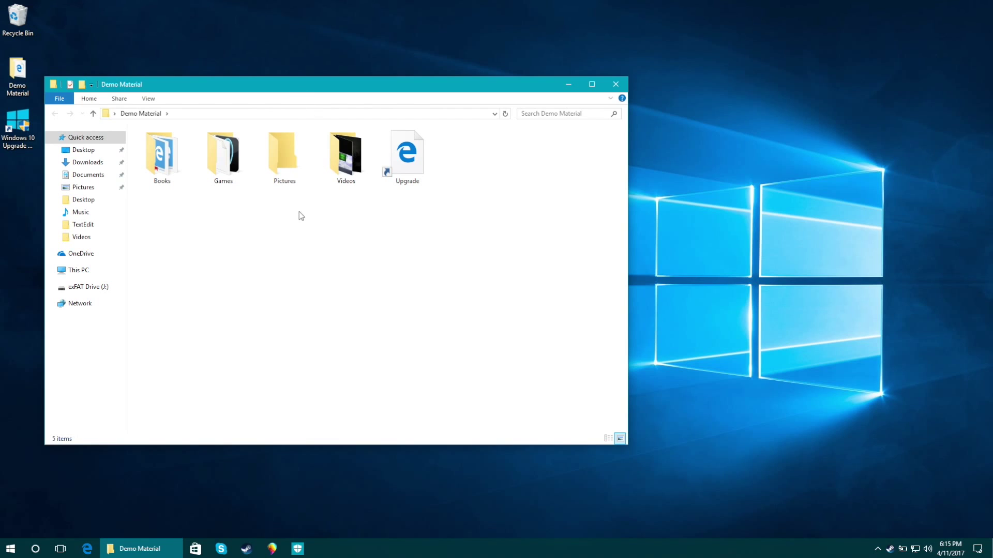
{"action": "double_click", "coordinate": [217, 159]}
{"action": "double_click", "coordinate": [152, 146]}
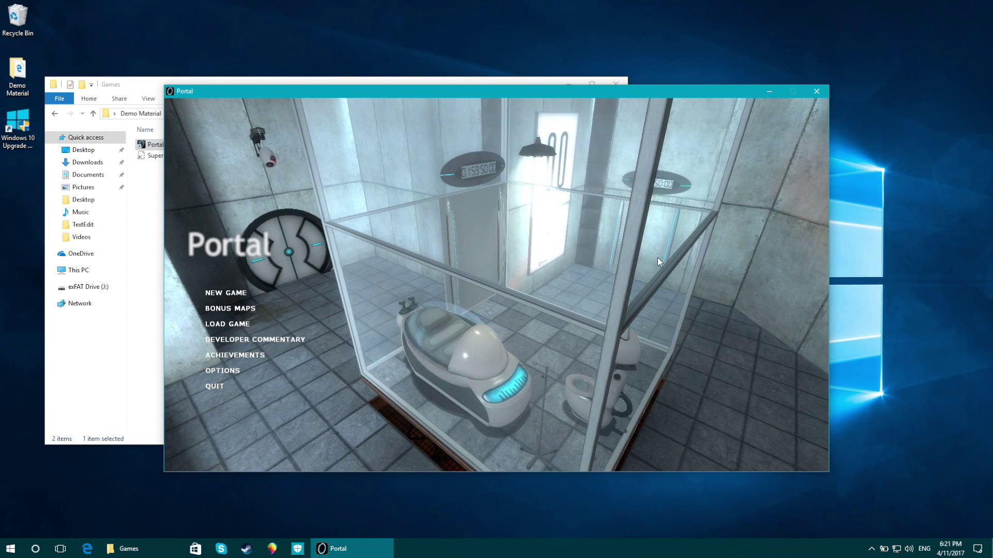
Step: Bring up the Game bar over Portal and open its general settings
{"action": "key", "text": "super+g"}
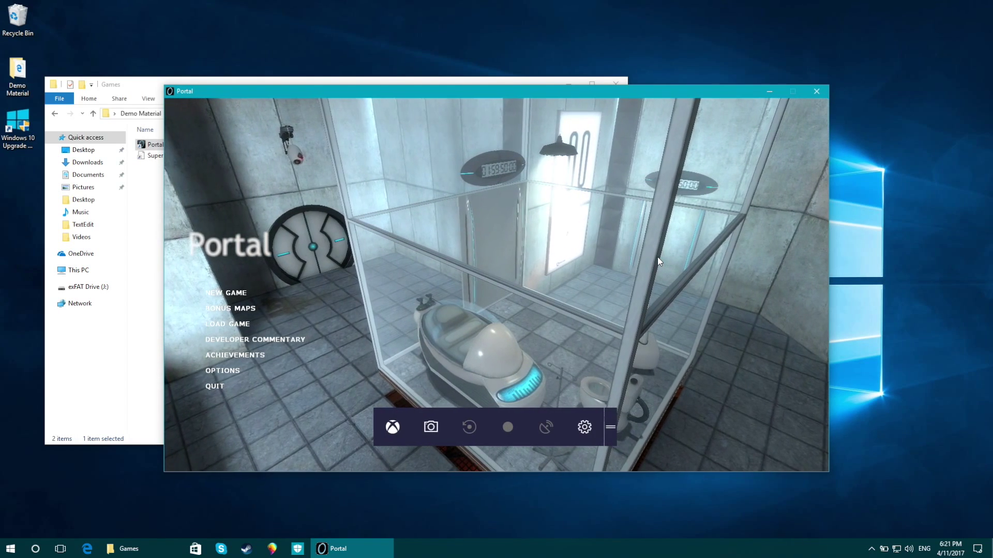
{"action": "left_click", "coordinate": [584, 426]}
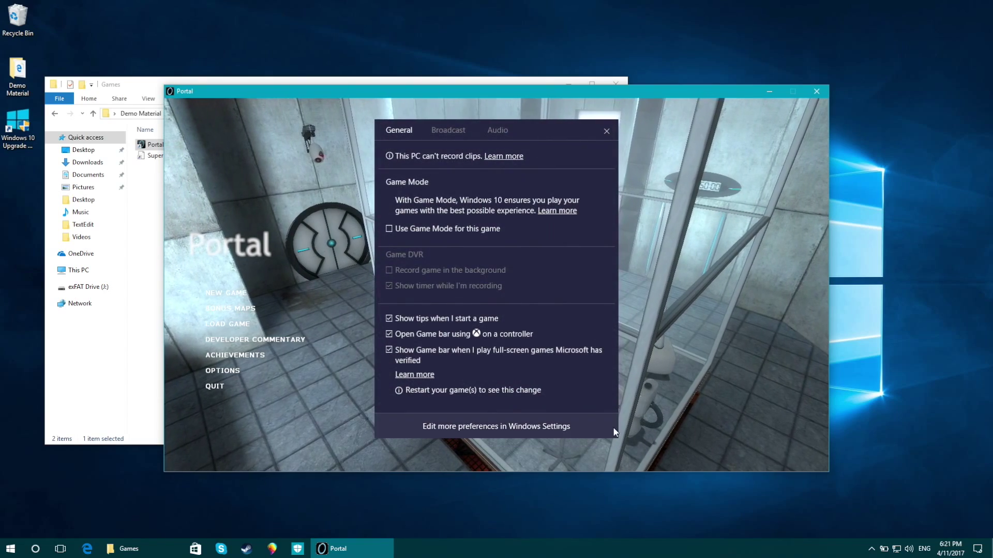
Step: Check the Game bar's broadcasting settings and return to its general settings
{"action": "left_click", "coordinate": [448, 130]}
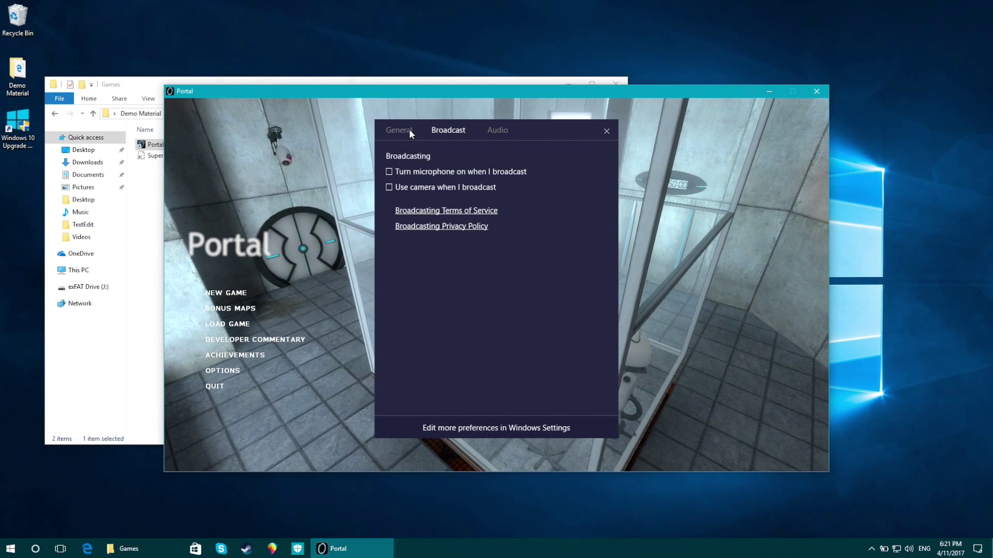
{"action": "left_click", "coordinate": [408, 129]}
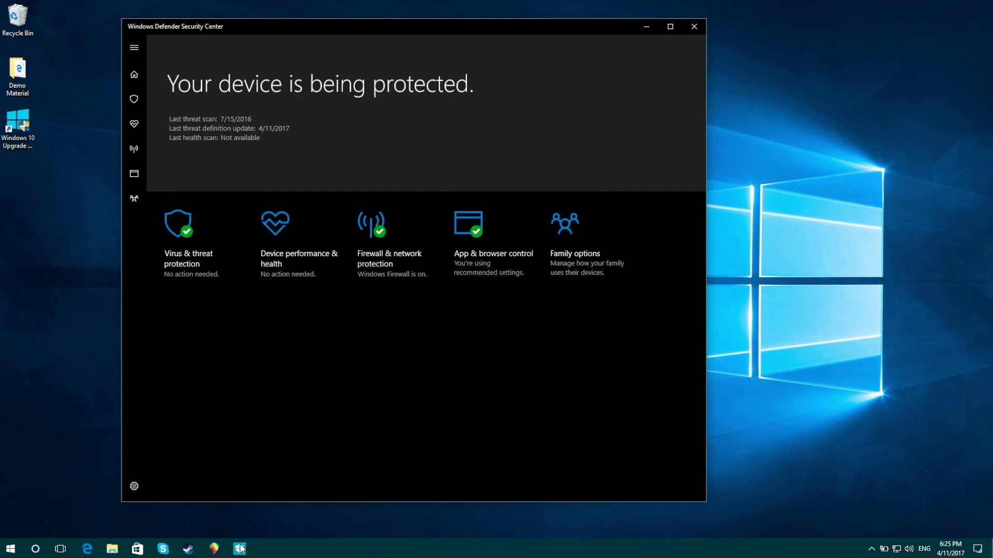
Step: Reposition the Windows Defender Security Center window and view the Device performance & health section
{"action": "left_click_drag", "start_coordinate": [303, 32], "coordinate": [332, 26]}
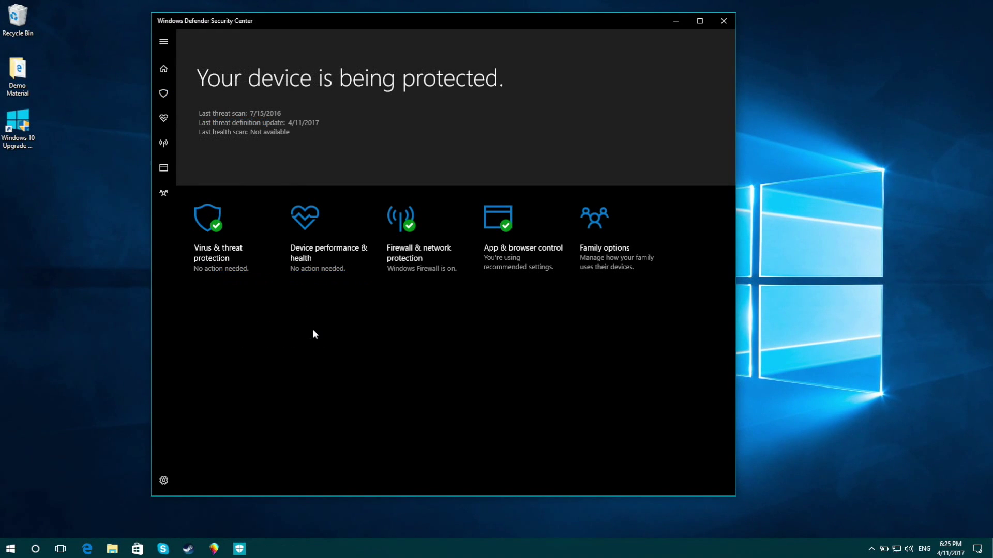
{"action": "left_click", "coordinate": [333, 274]}
Step: Open Windows Settings, move its window clear of the Defender window, and find the Troubleshoot page by searching for "troubl"
{"action": "left_click", "coordinate": [11, 548]}
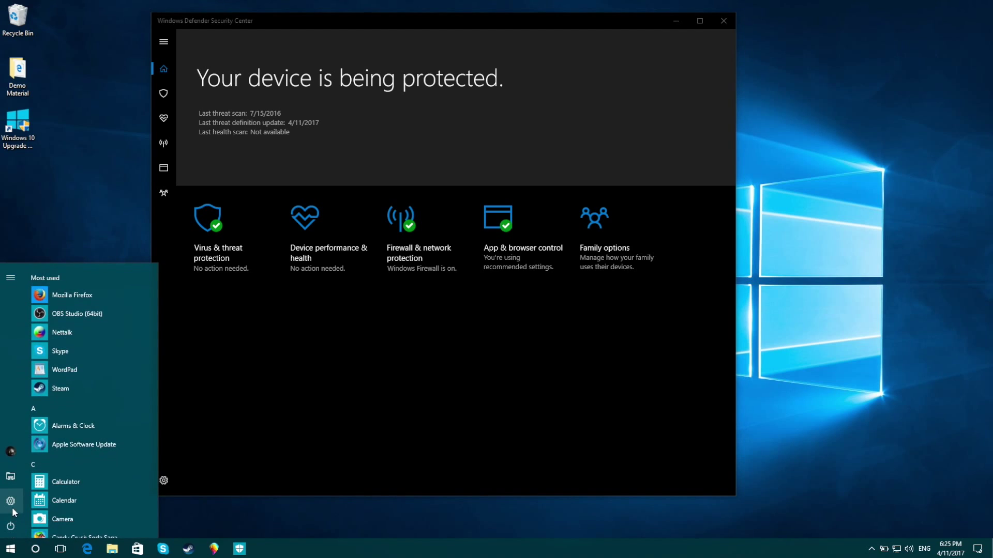
{"action": "left_click", "coordinate": [11, 505]}
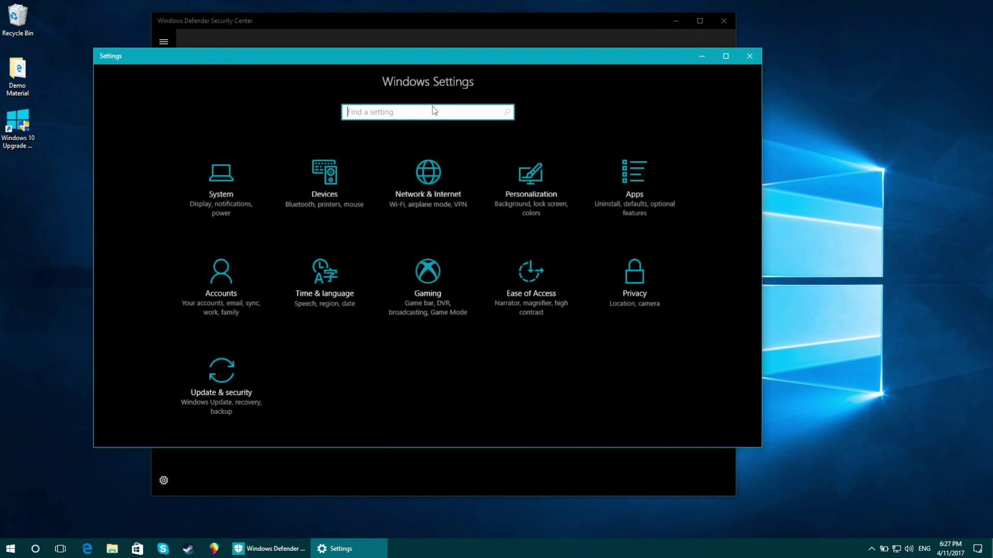
{"action": "left_click_drag", "start_coordinate": [438, 61], "coordinate": [556, 59]}
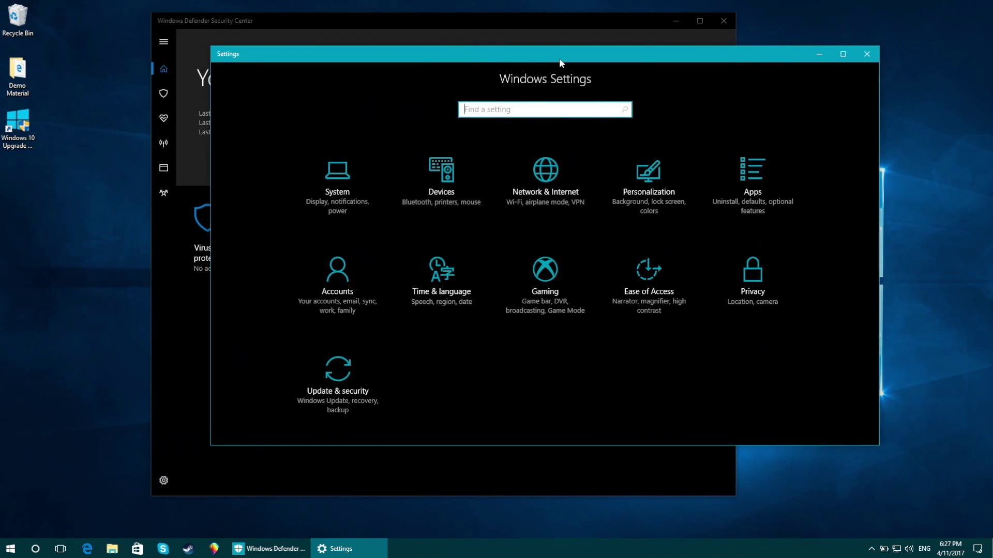
{"action": "type", "text": "troubl"}
{"action": "left_click", "coordinate": [491, 152]}
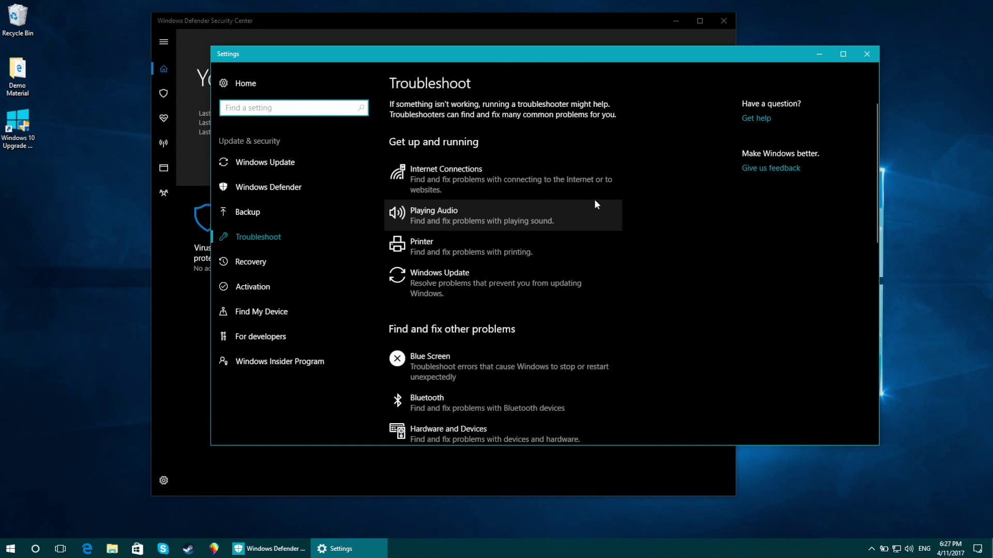
Step: Look through the full list of troubleshooters on the Troubleshoot page
{"action": "scroll", "coordinate": [621, 222], "scroll_direction": "down", "scroll_amount": 6}
{"action": "scroll", "coordinate": [622, 223], "scroll_direction": "down", "scroll_amount": 3}
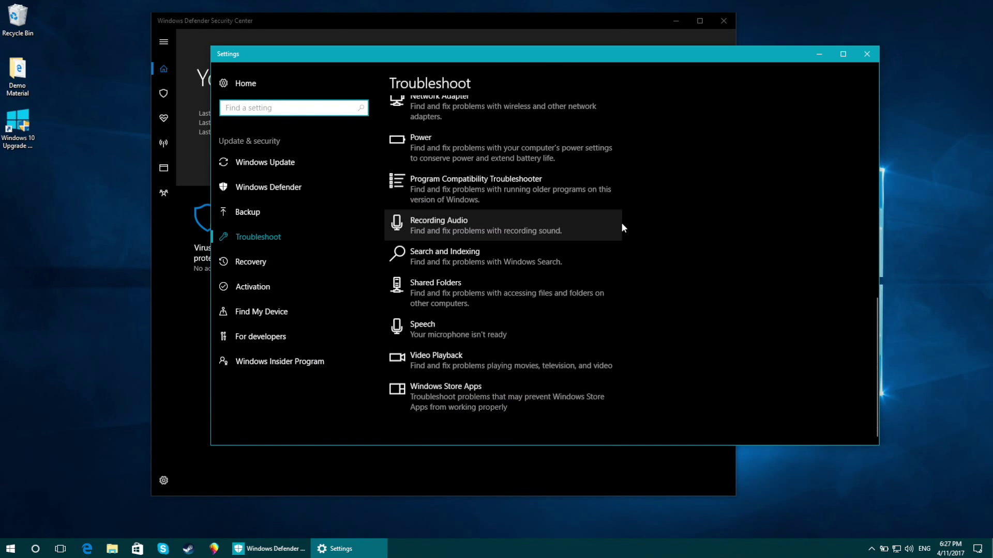
{"action": "scroll", "coordinate": [622, 228], "scroll_direction": "up", "scroll_amount": 9}
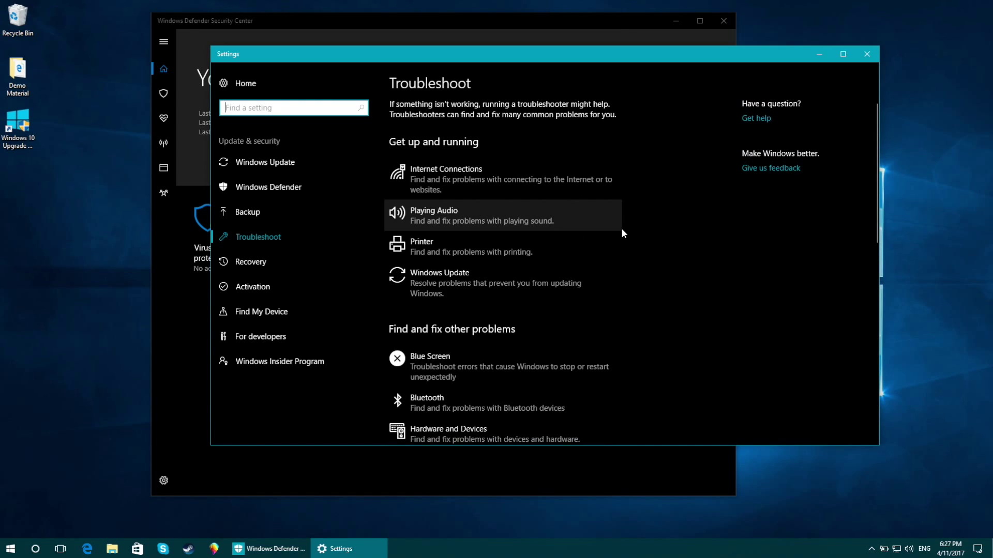
{"action": "scroll", "coordinate": [621, 233], "scroll_direction": "down", "scroll_amount": 8}
{"action": "scroll", "coordinate": [631, 243], "scroll_direction": "up", "scroll_amount": 4}
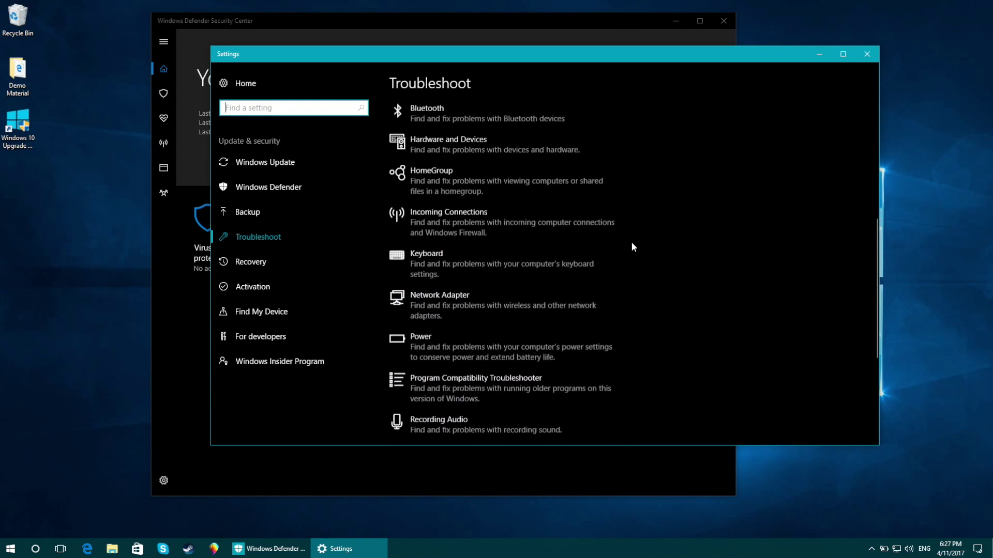
{"action": "scroll", "coordinate": [629, 240], "scroll_direction": "up", "scroll_amount": 1}
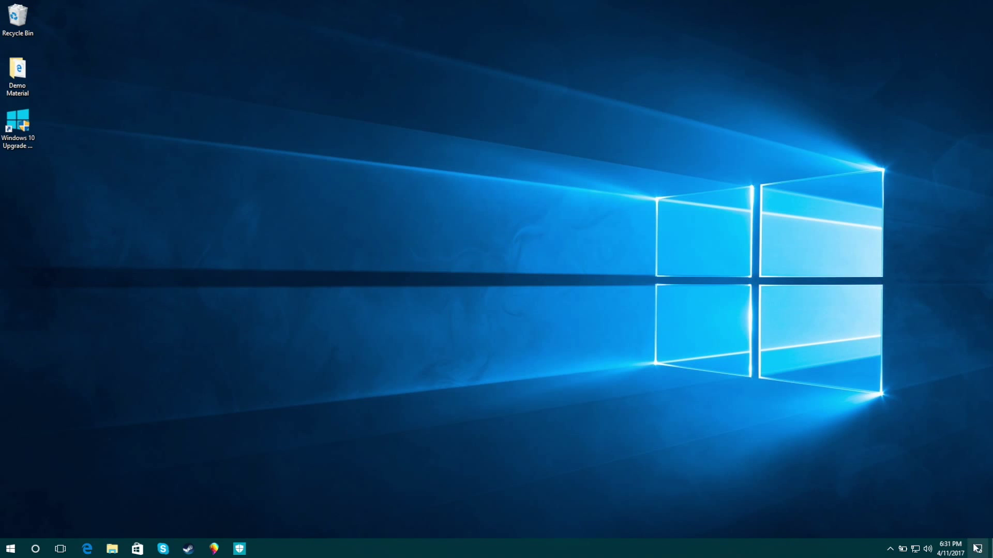
Step: Turn on Night light from the Action Center and dismiss the Action Center
{"action": "left_click", "coordinate": [977, 548]}
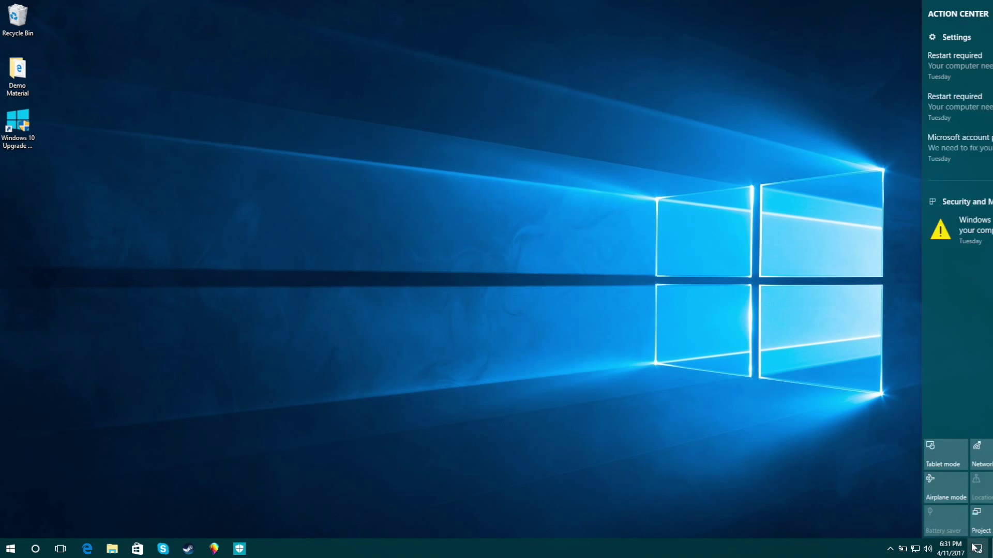
{"action": "left_click", "coordinate": [962, 527]}
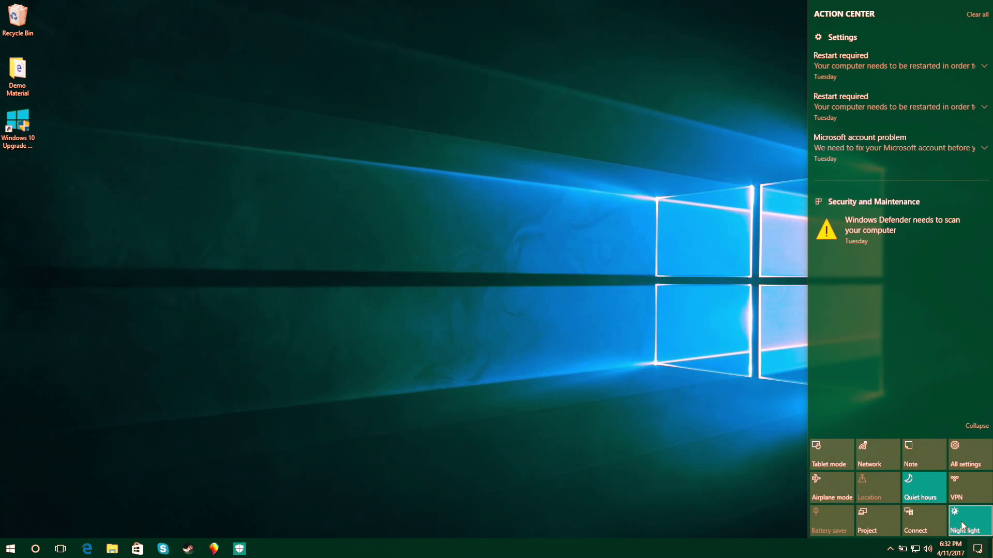
{"action": "left_click", "coordinate": [580, 327]}
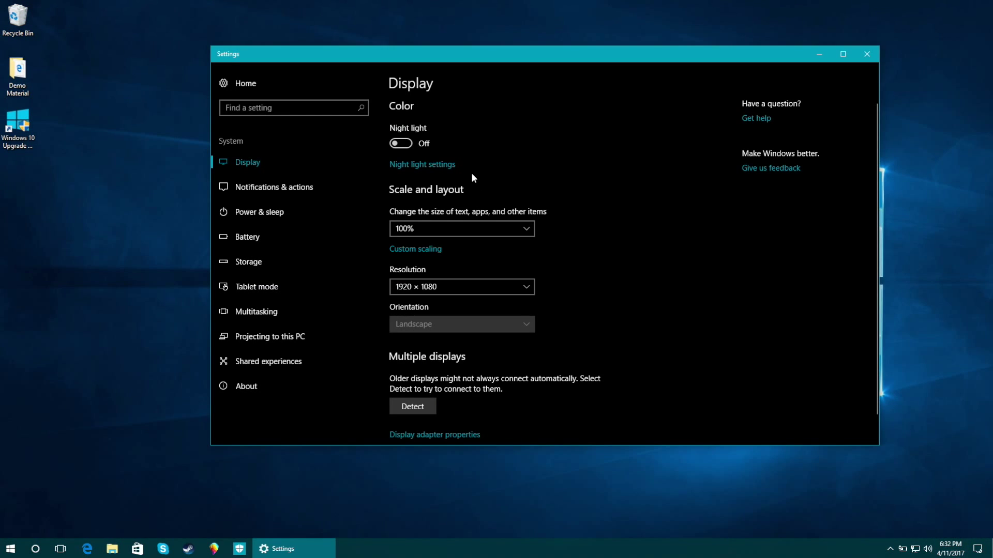
Step: Open the Night light settings from the Display page
{"action": "left_click", "coordinate": [445, 165]}
{"action": "mouse_move", "coordinate": [301, 198]}
{"action": "left_mouse_down"}
{"action": "mouse_move", "coordinate": [216, 193]}
{"action": "mouse_move", "coordinate": [341, 206]}
{"action": "mouse_move", "coordinate": [304, 202]}
{"action": "left_mouse_up"}
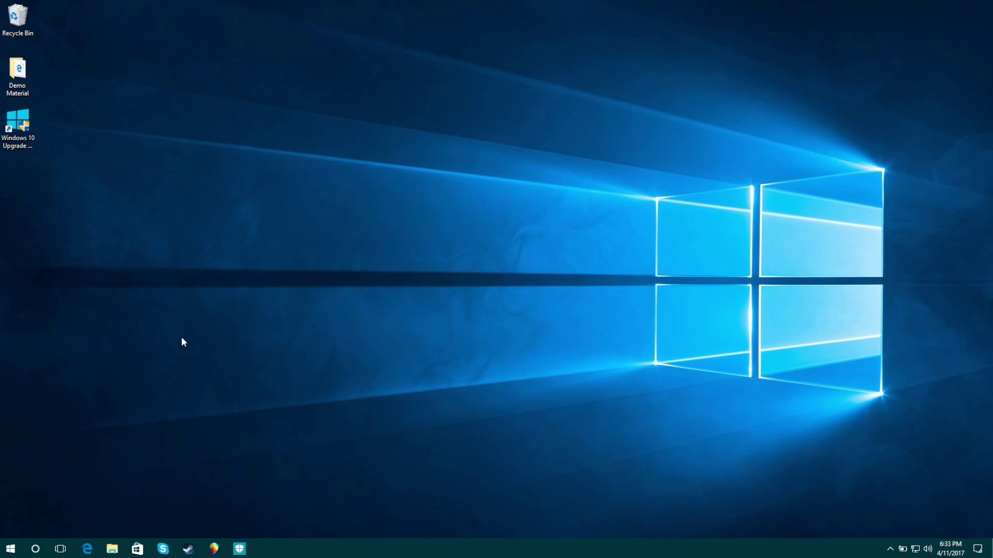
Step: Search Windows Settings for "sign", view the Dynamic lock option under Sign-in options, and lock the PC
{"action": "left_click", "coordinate": [11, 549]}
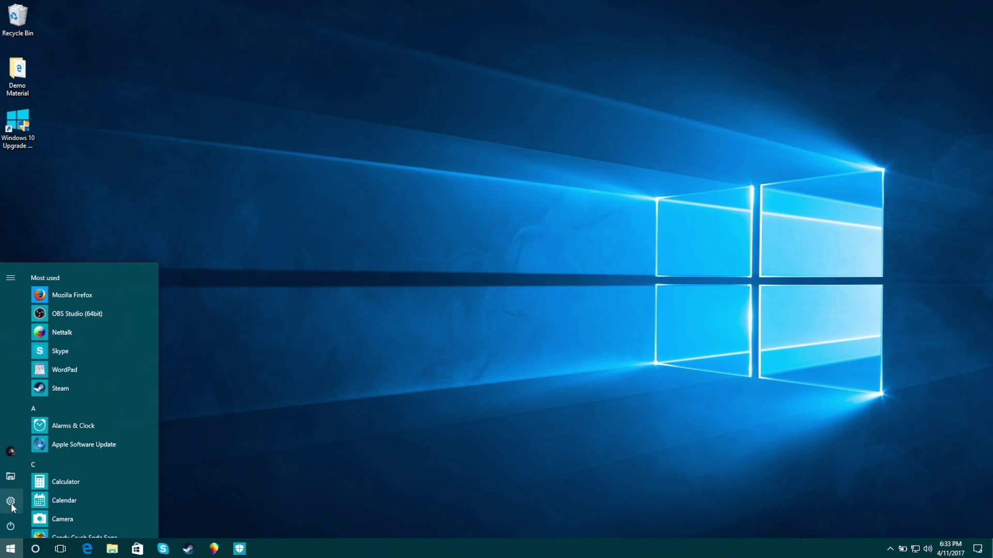
{"action": "left_click", "coordinate": [11, 501]}
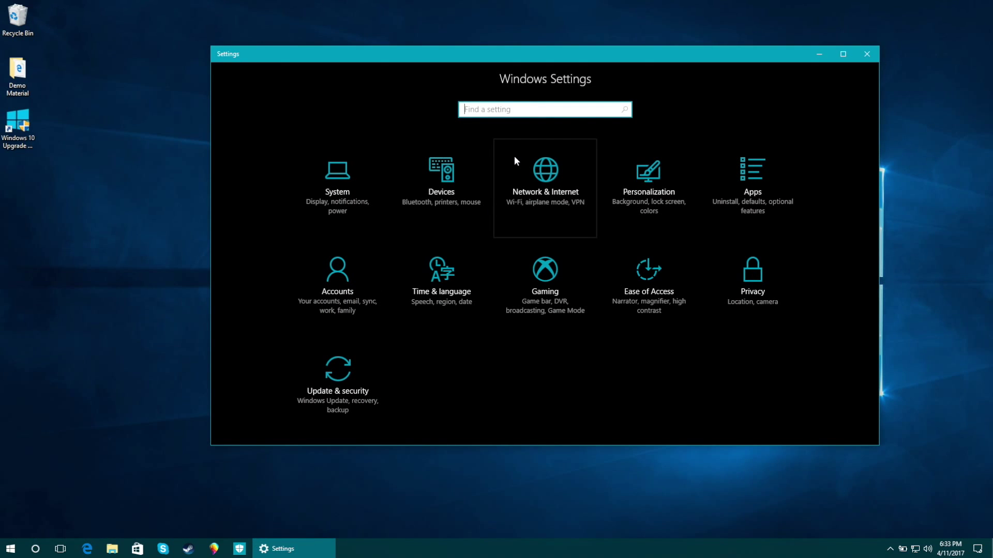
{"action": "type", "text": "sign"}
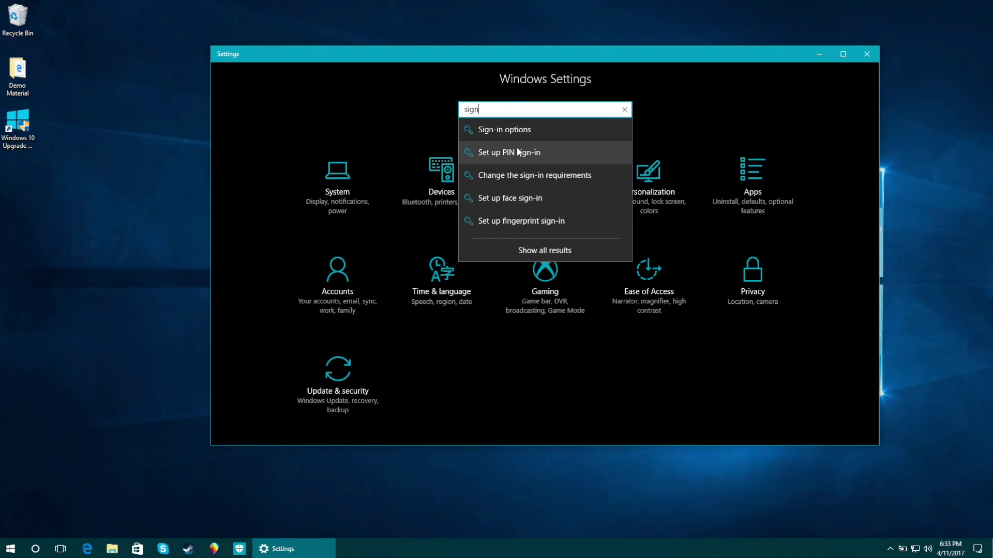
{"action": "left_click", "coordinate": [508, 132]}
{"action": "scroll", "coordinate": [529, 256], "scroll_direction": "down", "scroll_amount": 5}
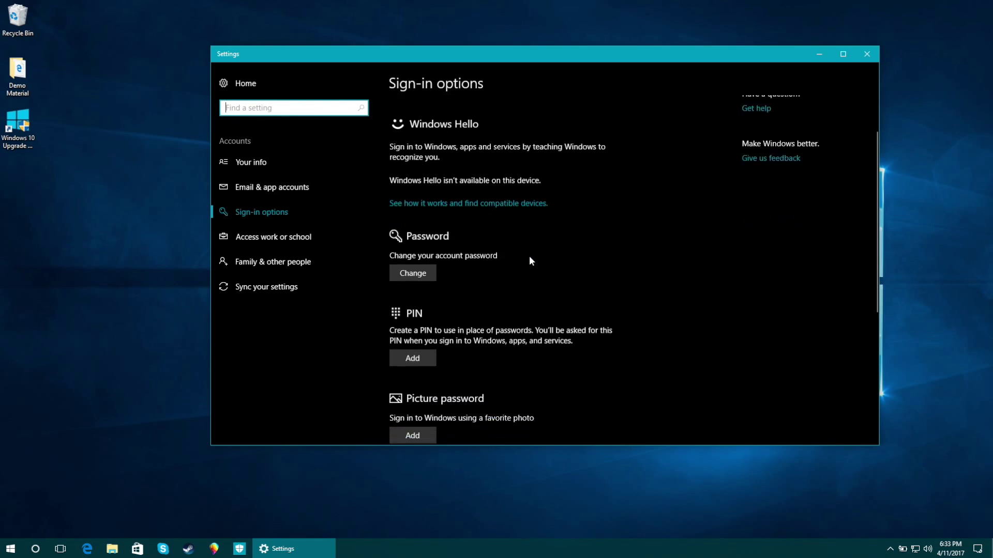
{"action": "scroll", "coordinate": [528, 256], "scroll_direction": "down", "scroll_amount": 3}
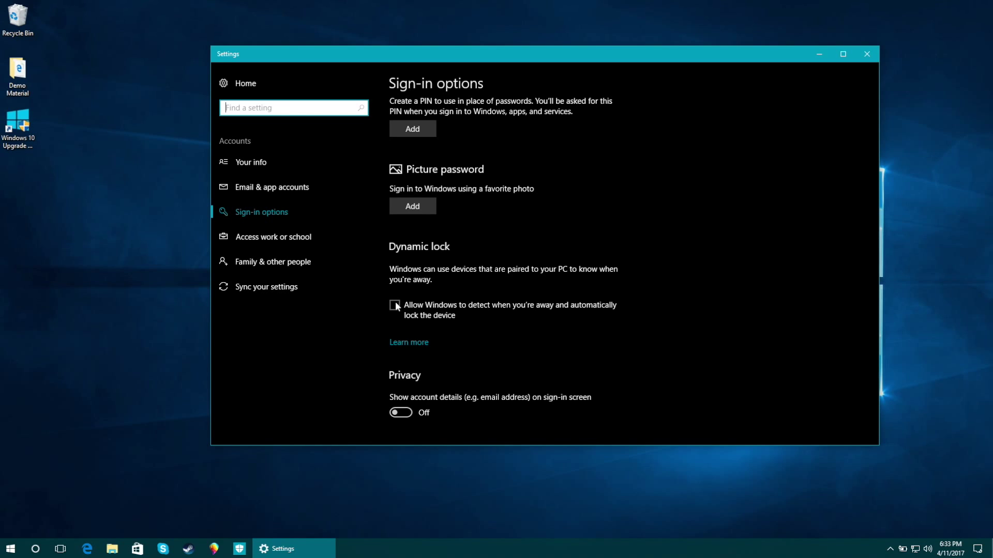
{"action": "key", "text": "super+l"}
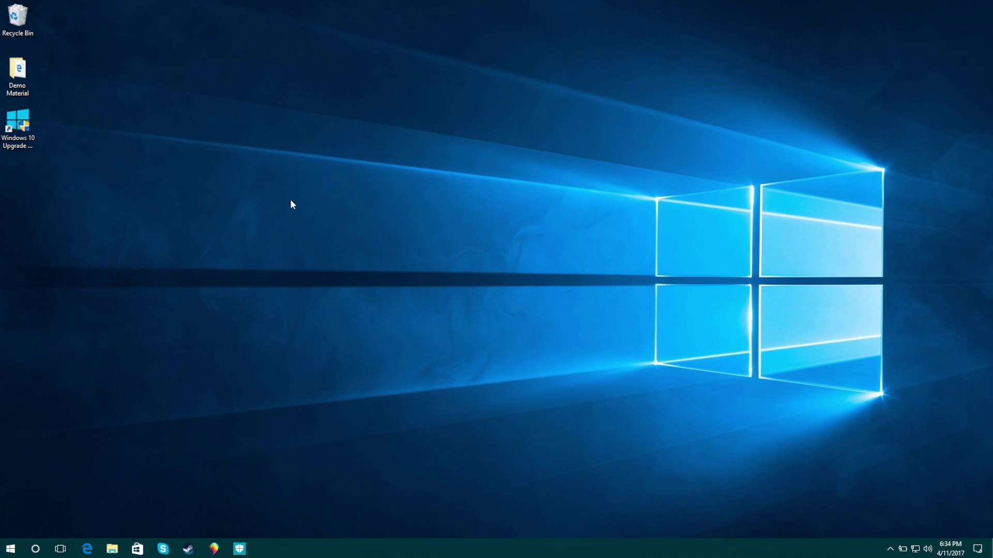
Step: Search Windows for "mov", open the recent video KCOS - For Health and Happiness, and skip to about 0:01:47
{"action": "key", "text": "super"}
{"action": "type", "text": "mov"}
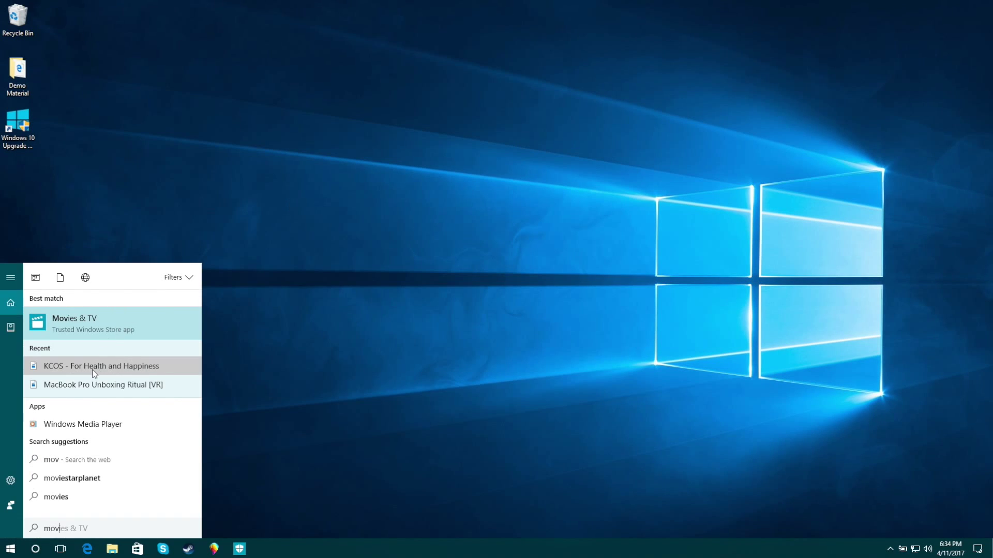
{"action": "left_click", "coordinate": [92, 366]}
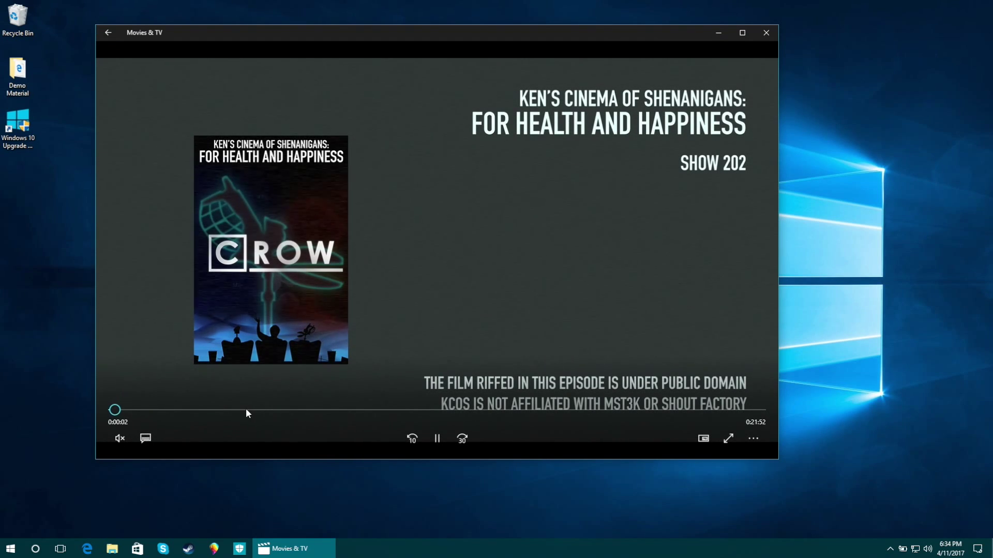
{"action": "left_click_drag", "start_coordinate": [246, 410], "coordinate": [166, 410]}
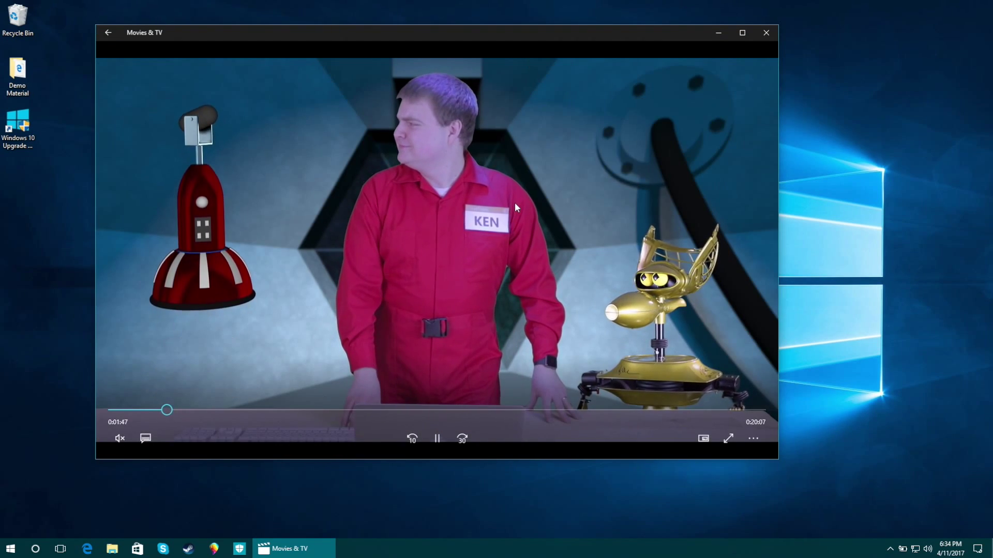
Step: Switch the video to the mini view and open a maximized Edge window beneath it
{"action": "left_click", "coordinate": [704, 439]}
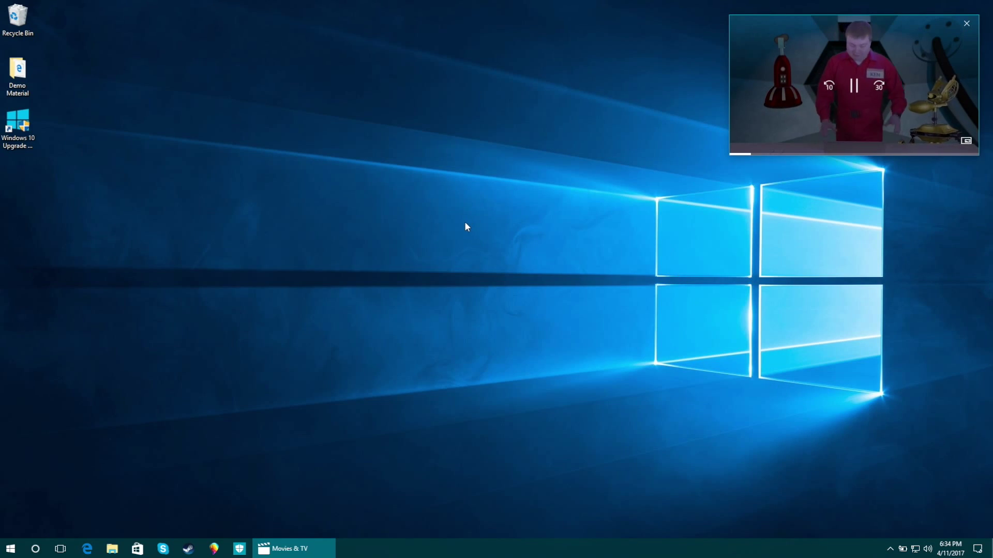
{"action": "left_click", "coordinate": [88, 548]}
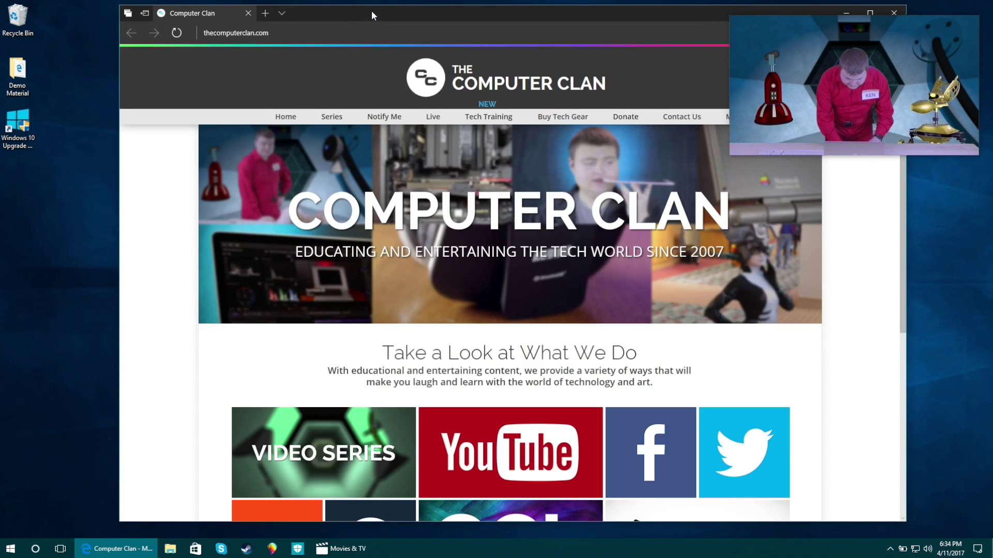
{"action": "double_click", "coordinate": [371, 10]}
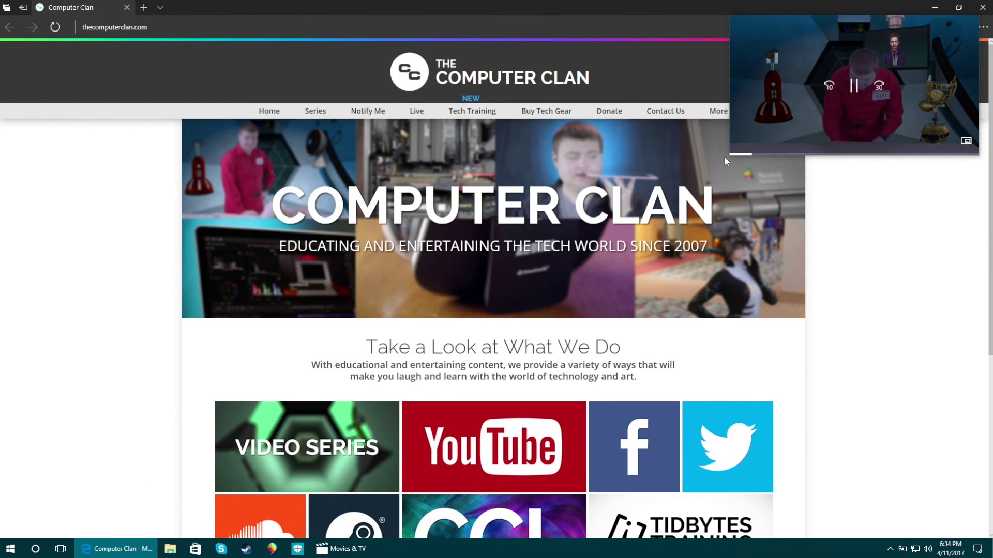
Step: Move the mini video player to the lower-right corner of the screen and shrink it
{"action": "left_click_drag", "start_coordinate": [792, 26], "coordinate": [796, 401]}
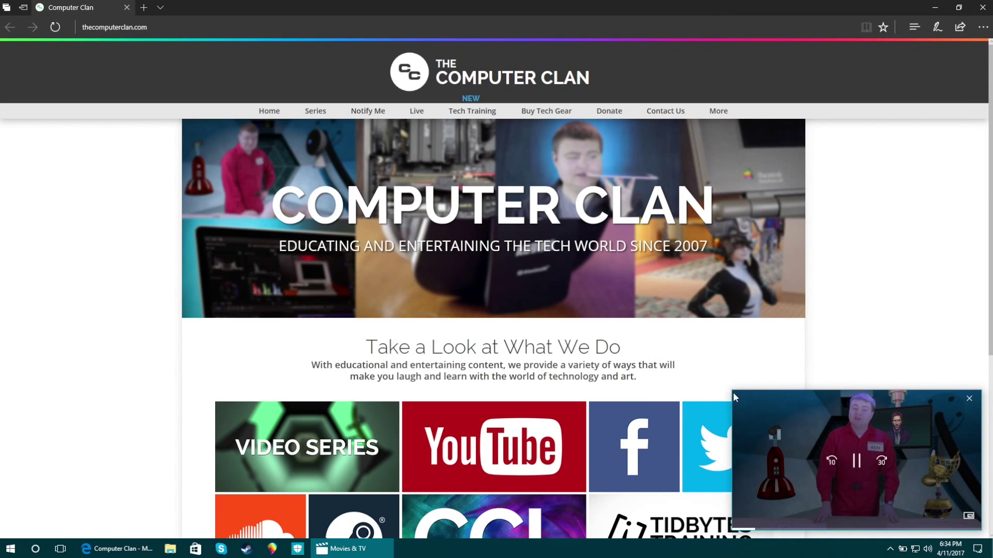
{"action": "left_click_drag", "start_coordinate": [733, 397], "coordinate": [830, 434]}
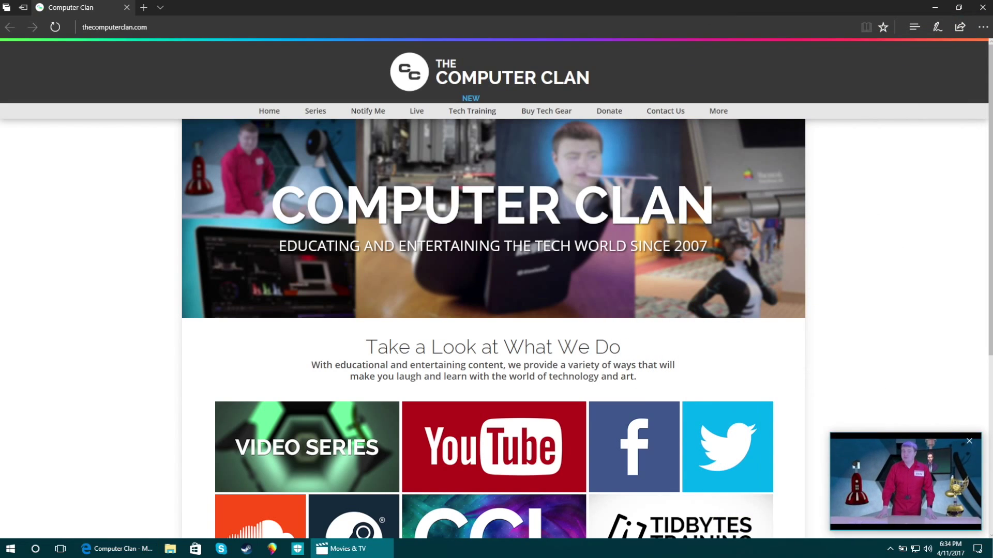
{"action": "mouse_move", "coordinate": [875, 483]}
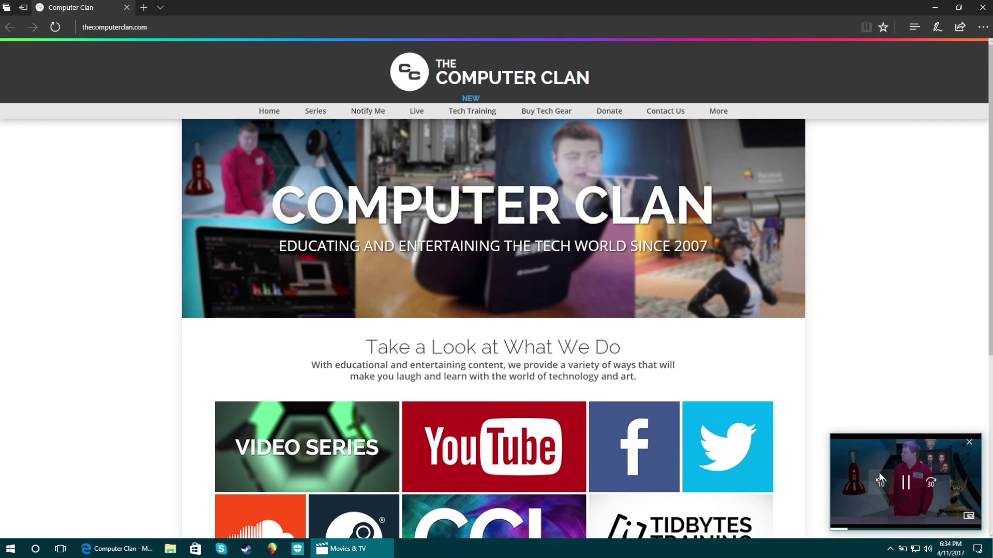
Step: Browse the Computer Clan home page while the mini player runs and open its Video Series page
{"action": "left_click", "coordinate": [851, 319]}
{"action": "scroll", "coordinate": [851, 319], "scroll_direction": "down", "scroll_amount": 5}
{"action": "scroll", "coordinate": [838, 312], "scroll_direction": "up", "scroll_amount": 5}
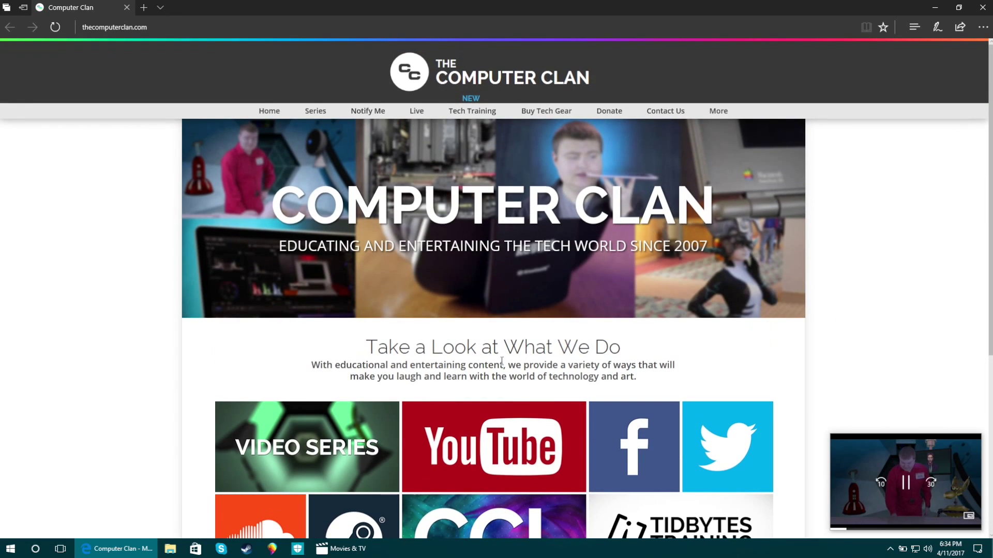
{"action": "left_click", "coordinate": [328, 420]}
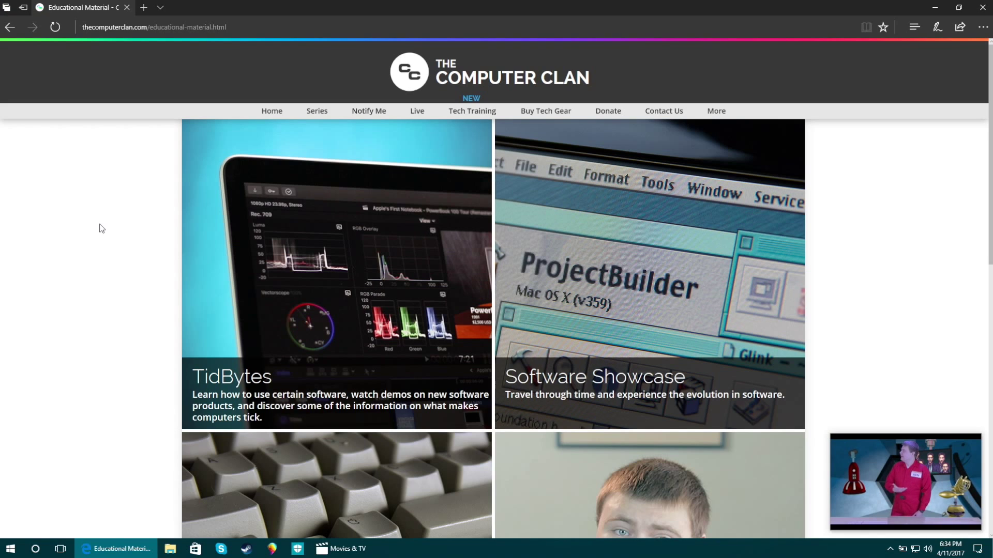
Step: Close the Edge window and the mini video player
{"action": "left_click", "coordinate": [980, 9]}
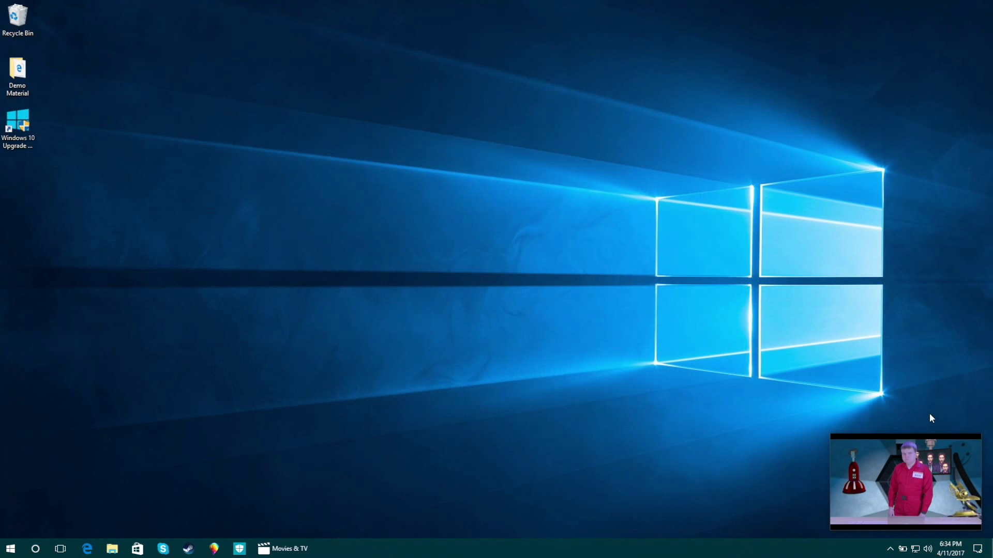
{"action": "left_click", "coordinate": [969, 445]}
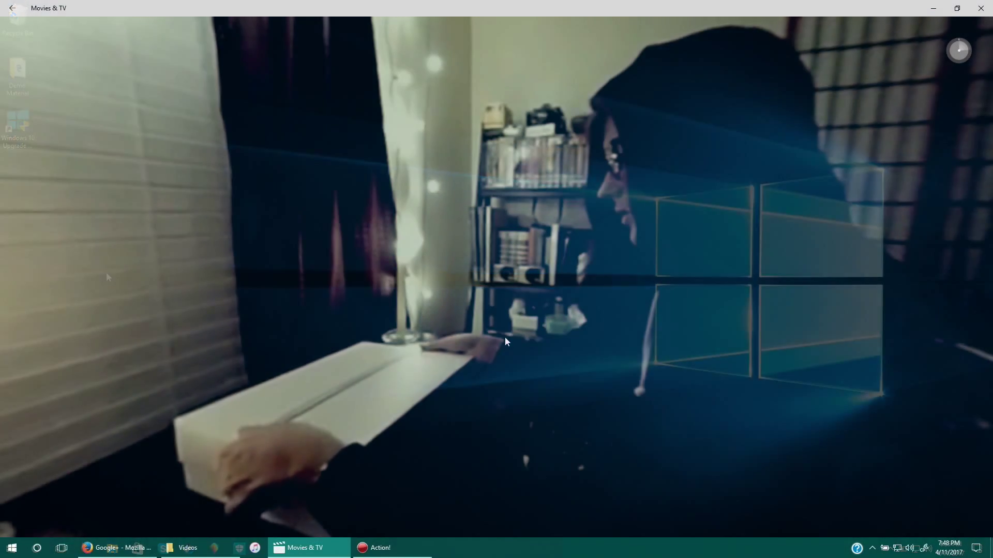
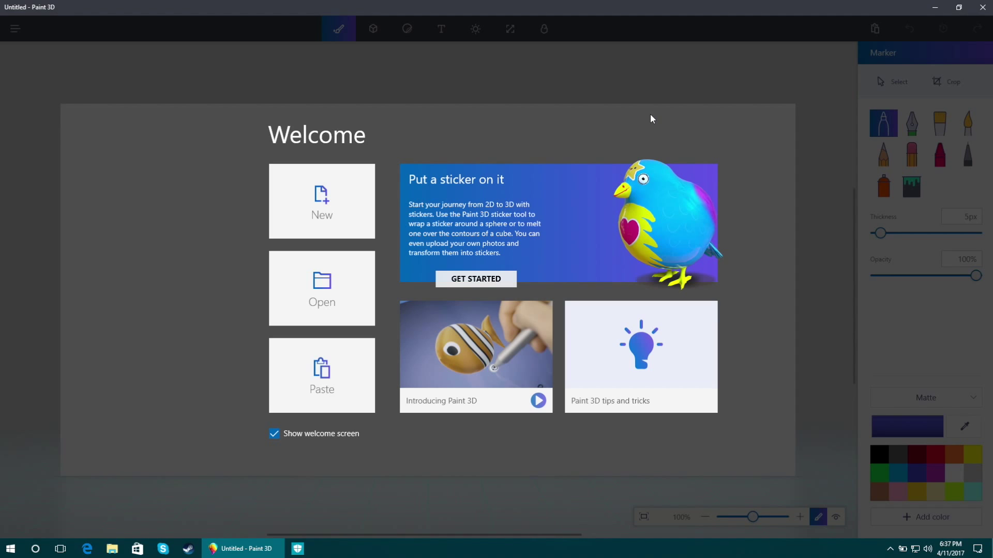
Step: Create a new blank project and look through the 3D, brush, sticker, text and effects tools
{"action": "left_click", "coordinate": [329, 205]}
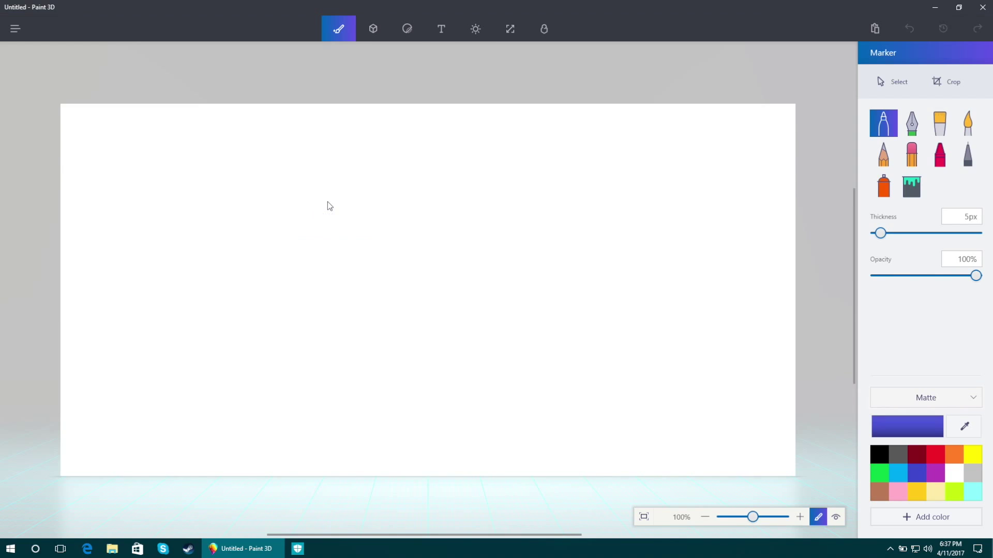
{"action": "left_click", "coordinate": [373, 28]}
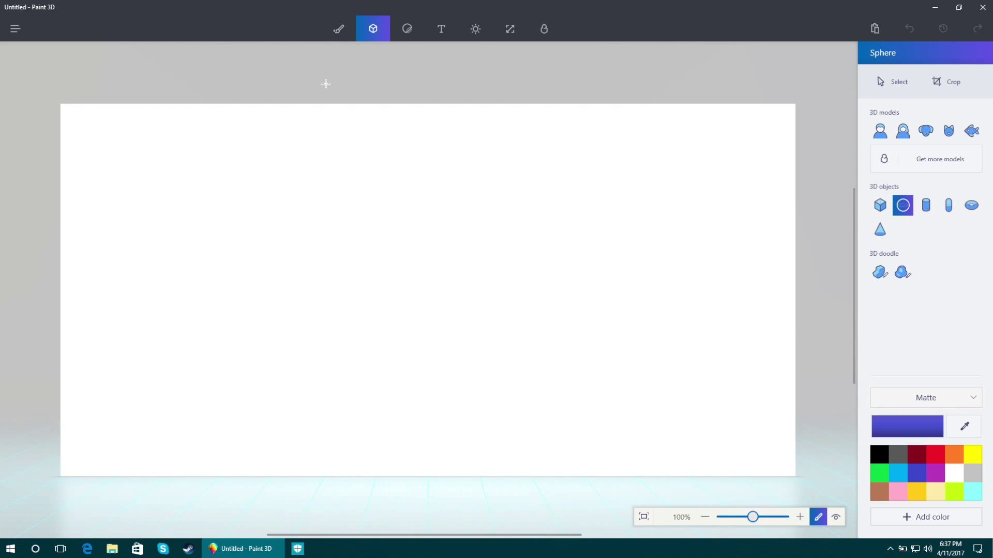
{"action": "left_click", "coordinate": [338, 30]}
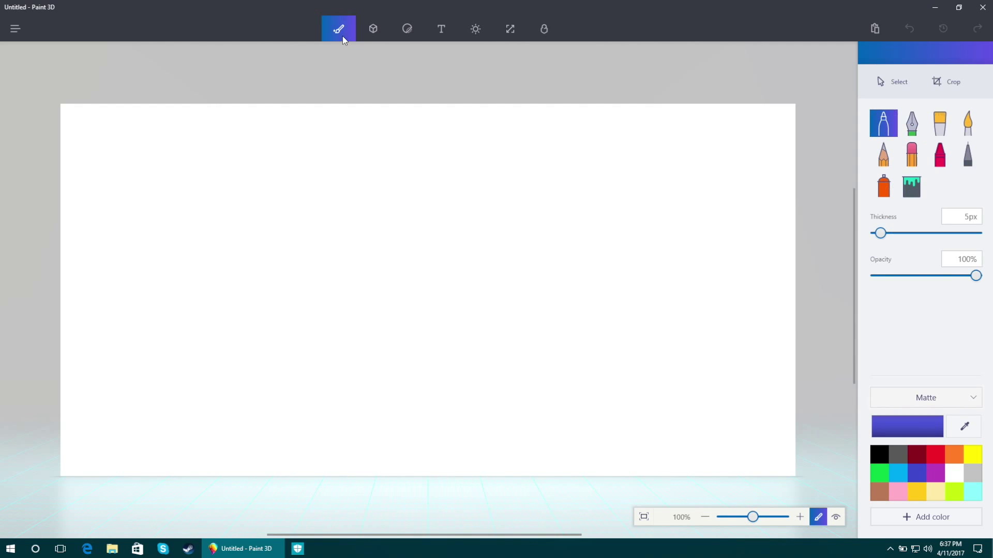
{"action": "left_click", "coordinate": [373, 29]}
{"action": "left_click", "coordinate": [406, 28]}
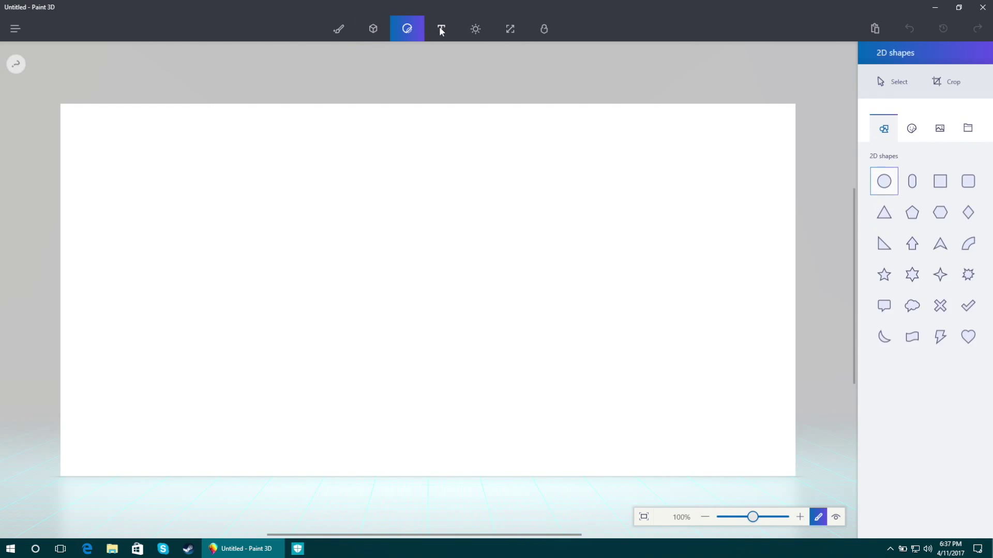
{"action": "left_click", "coordinate": [441, 29]}
{"action": "left_click", "coordinate": [475, 28]}
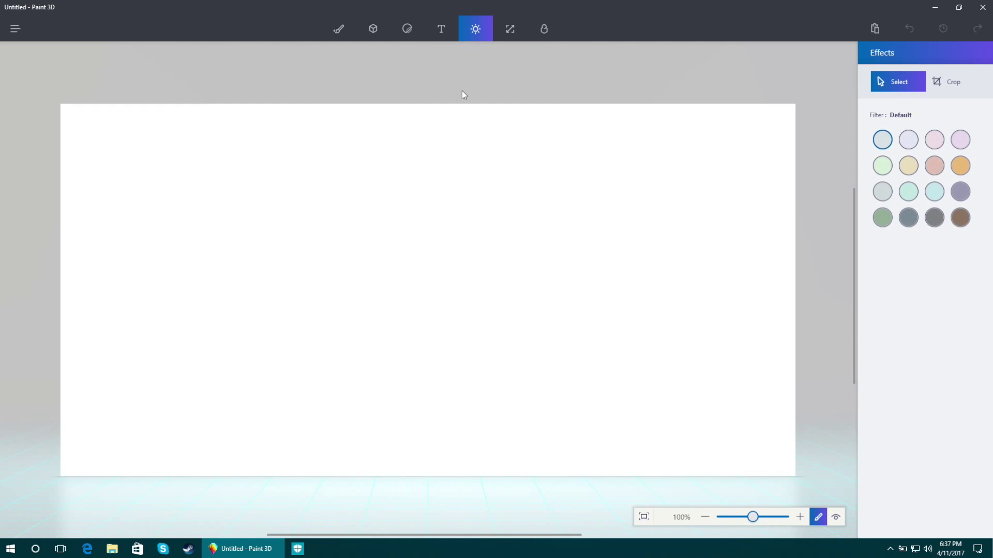
Step: Draw a wide, flat purple 3D cylinder and move it down to the middle of the canvas
{"action": "left_click", "coordinate": [372, 28]}
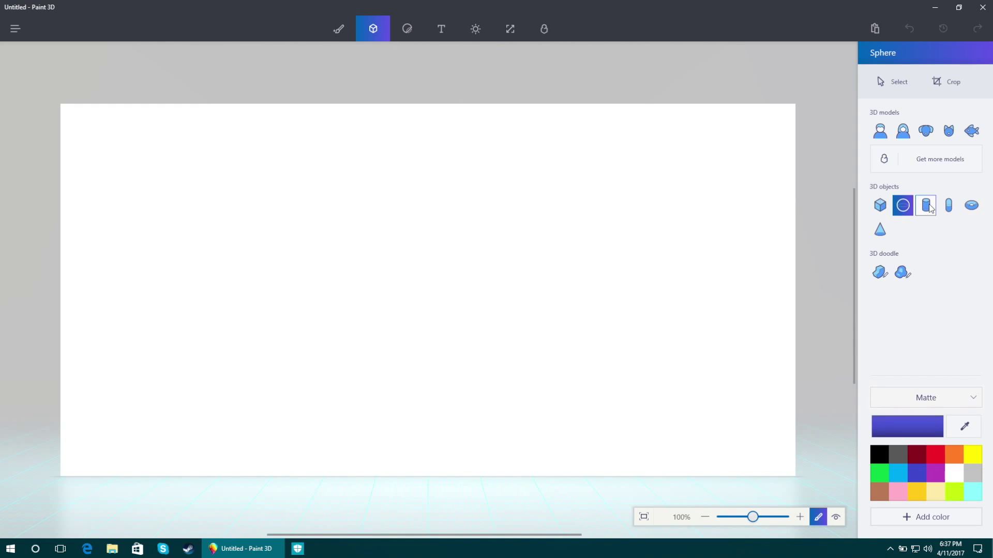
{"action": "left_click", "coordinate": [926, 207]}
{"action": "left_click_drag", "start_coordinate": [279, 152], "coordinate": [672, 258]}
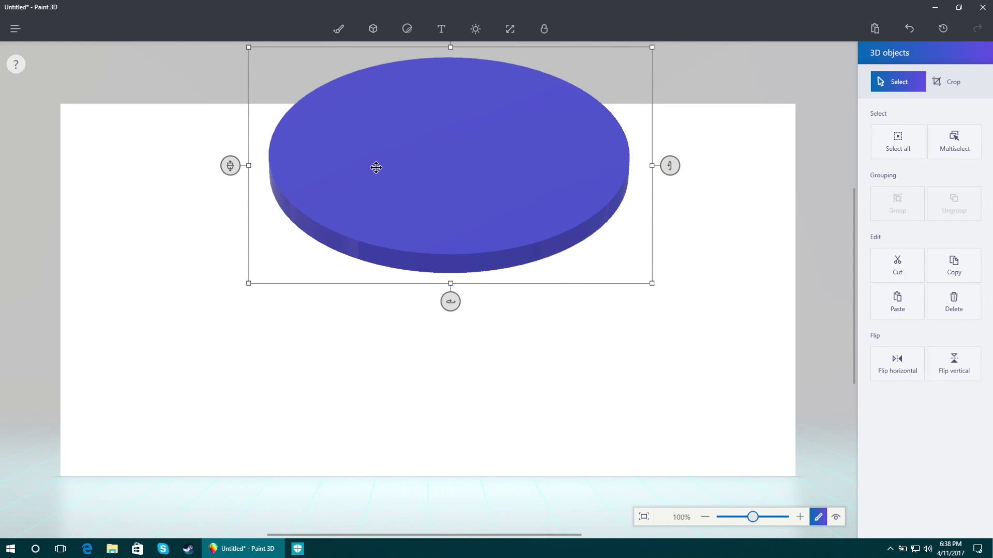
{"action": "left_click_drag", "start_coordinate": [377, 166], "coordinate": [381, 270]}
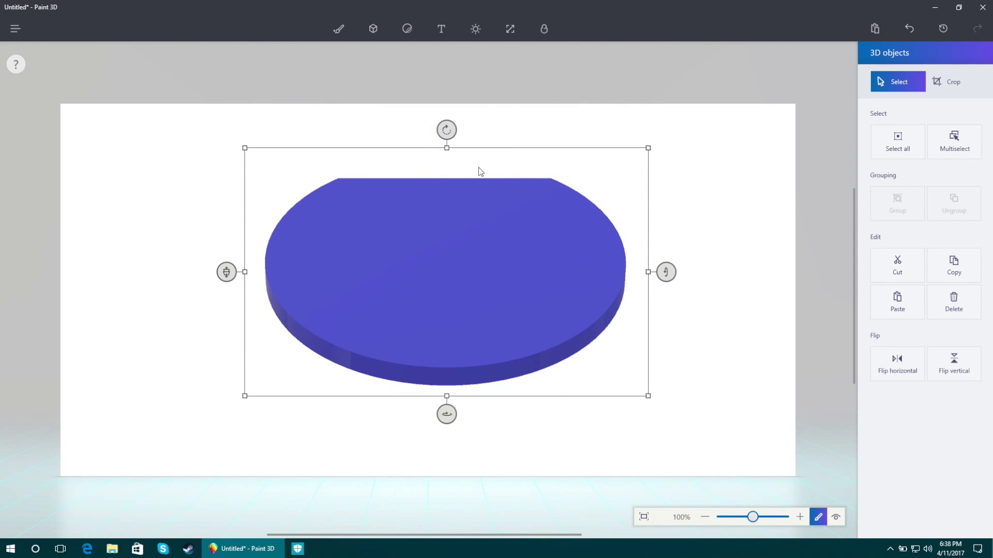
Step: Bring the disc forward in depth so it clears the canvas and rotate it about its vertical axis
{"action": "left_click_drag", "start_coordinate": [220, 277], "coordinate": [269, 428]}
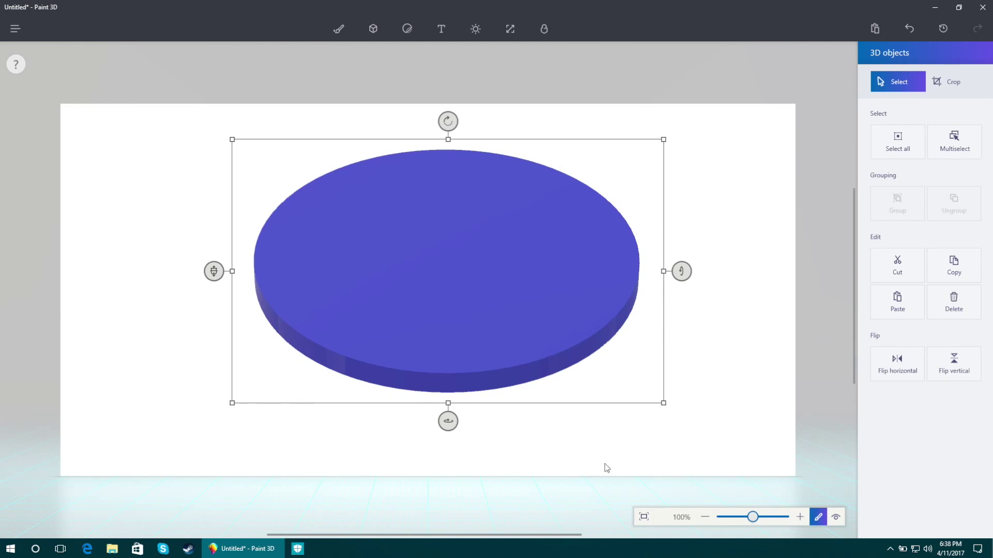
{"action": "mouse_move", "coordinate": [753, 517]}
{"action": "left_mouse_down"}
{"action": "mouse_move", "coordinate": [738, 517]}
{"action": "mouse_move", "coordinate": [760, 520]}
{"action": "mouse_move", "coordinate": [749, 517]}
{"action": "left_mouse_up"}
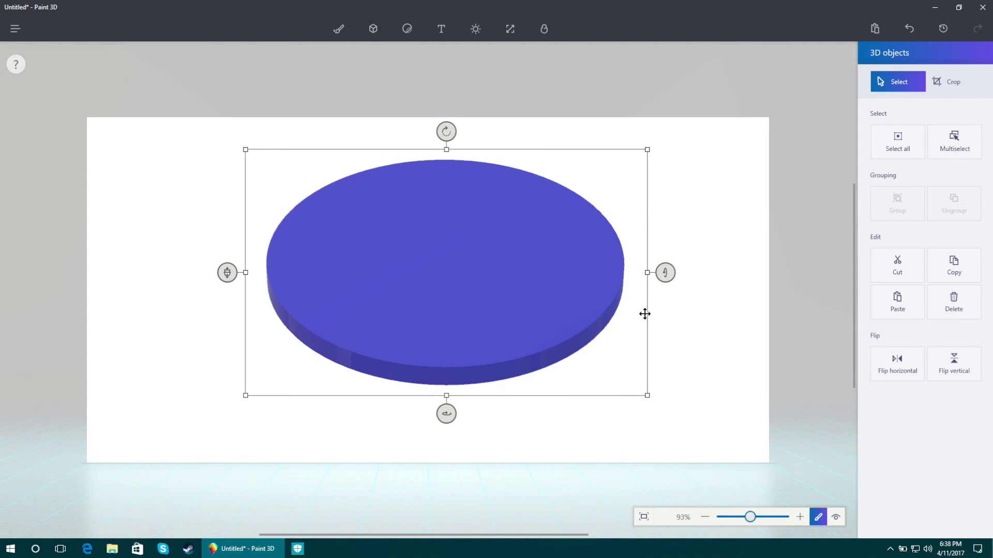
{"action": "left_click_drag", "start_coordinate": [446, 414], "coordinate": [517, 422]}
Step: Apply the custom CC logo sticker to the disc's face, sized to nearly fill it
{"action": "left_click", "coordinate": [407, 29]}
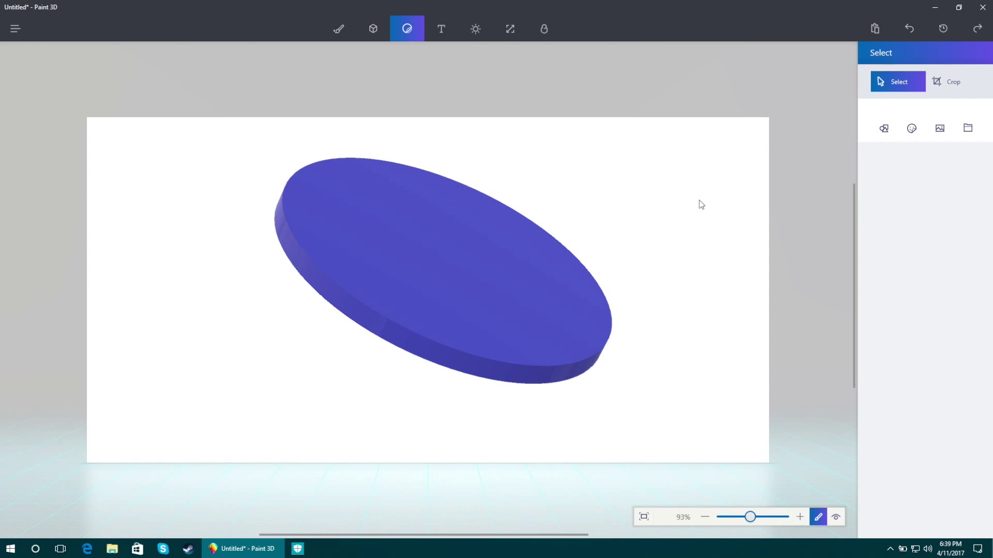
{"action": "left_click", "coordinate": [909, 131]}
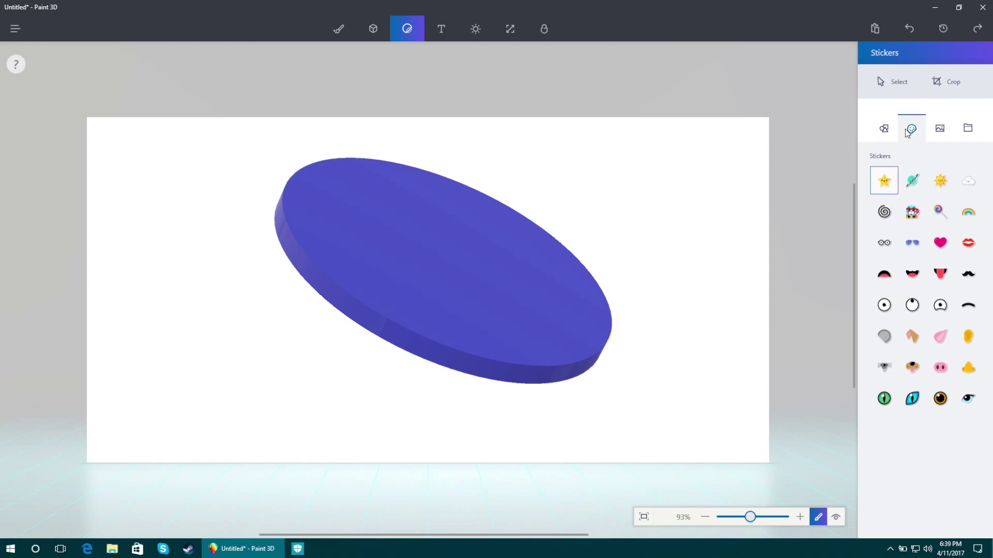
{"action": "left_click", "coordinate": [968, 129]}
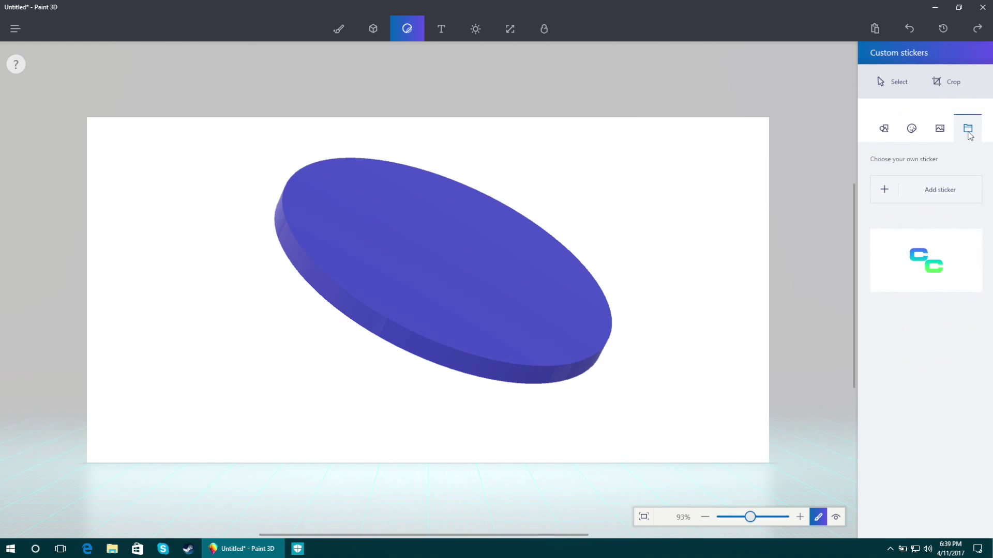
{"action": "left_click", "coordinate": [921, 260]}
{"action": "left_click_drag", "start_coordinate": [432, 284], "coordinate": [388, 220]}
{"action": "left_click_drag", "start_coordinate": [461, 295], "coordinate": [450, 254]}
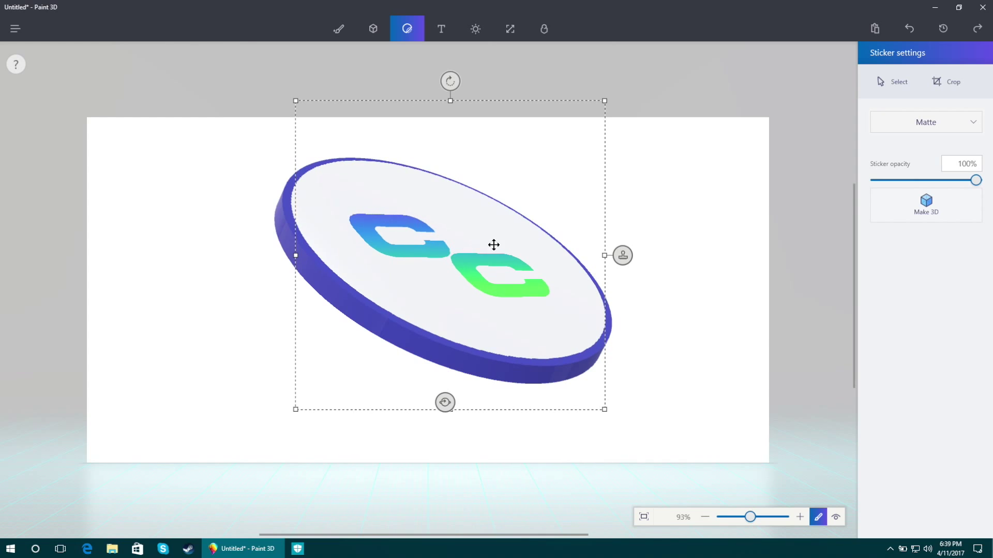
{"action": "left_click", "coordinate": [677, 199]}
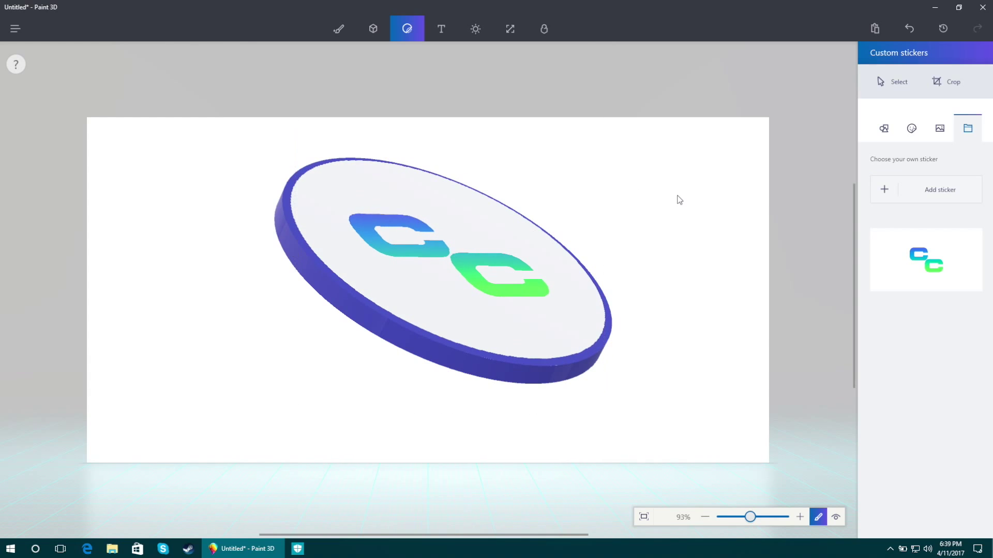
Step: Rotate the stickered disc further about its vertical axis and move it to the left half of the canvas
{"action": "left_click", "coordinate": [376, 30]}
{"action": "left_click", "coordinate": [499, 260]}
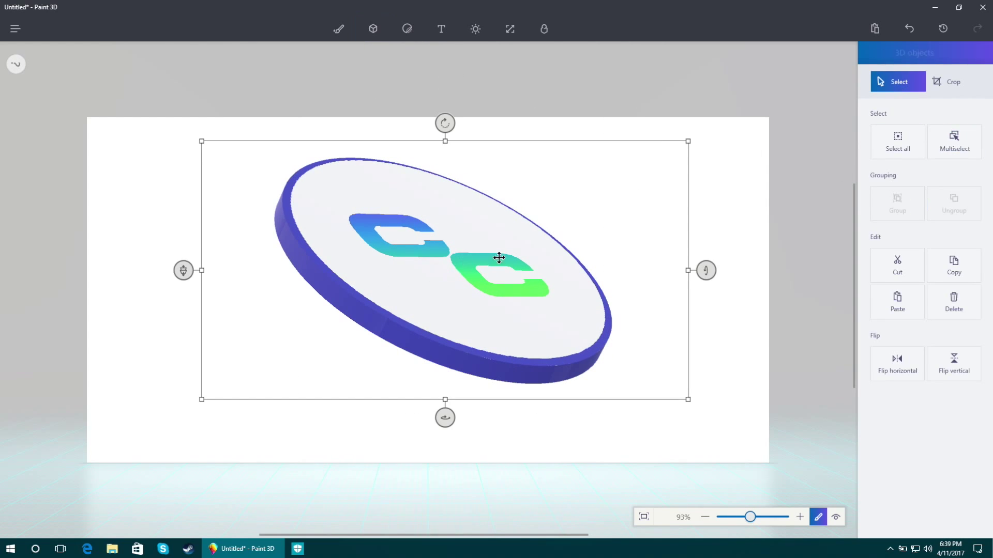
{"action": "left_click_drag", "start_coordinate": [438, 423], "coordinate": [499, 418]}
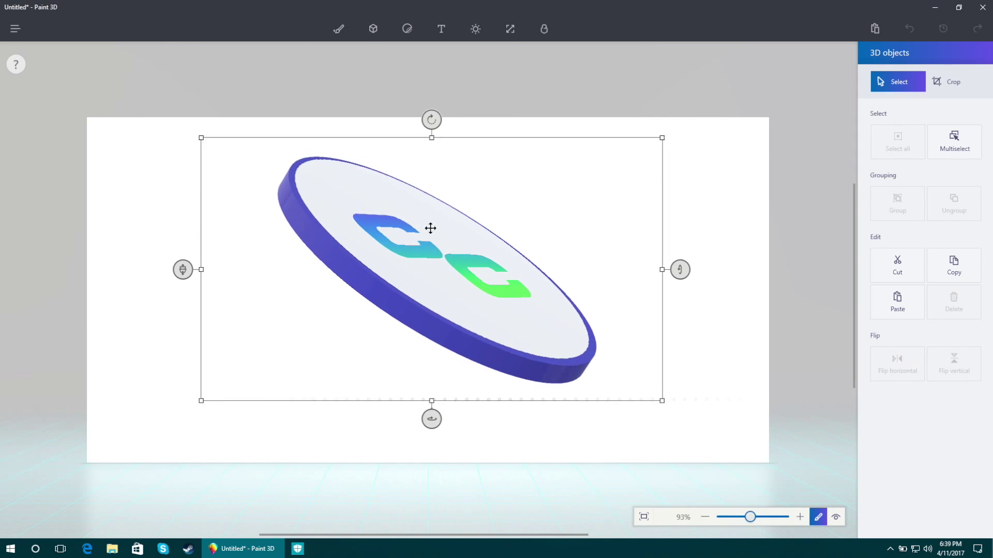
{"action": "left_click_drag", "start_coordinate": [430, 225], "coordinate": [319, 262]}
{"action": "left_click", "coordinate": [622, 206]}
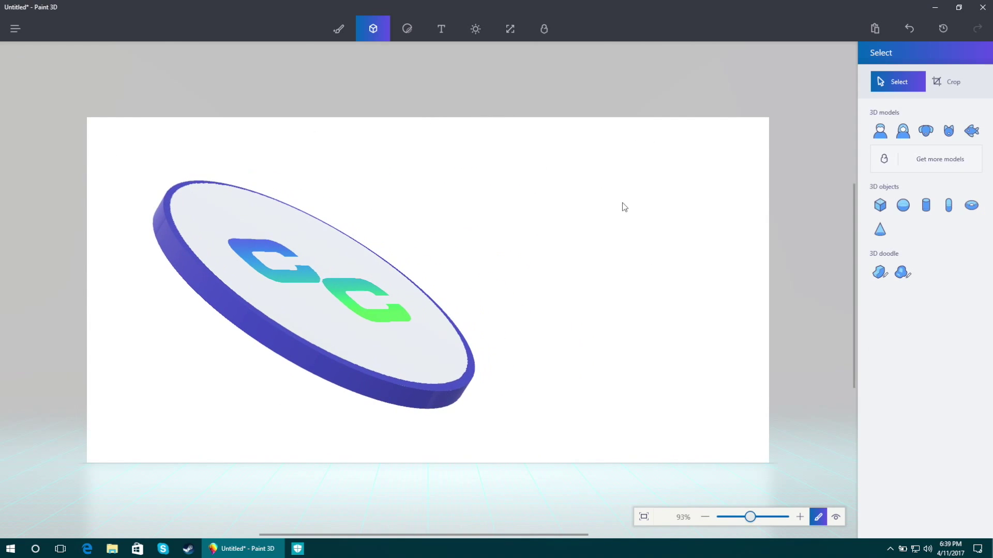
Step: Add a purple man model with the Matte finish, place it to the right of the disc and turn it slightly
{"action": "left_click", "coordinate": [881, 131]}
{"action": "left_click", "coordinate": [930, 396]}
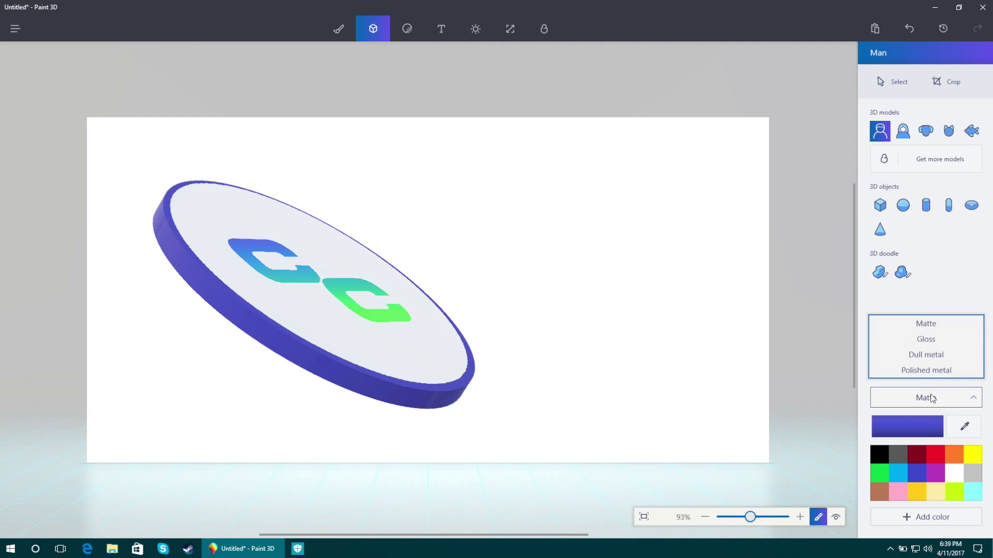
{"action": "left_click", "coordinate": [925, 324]}
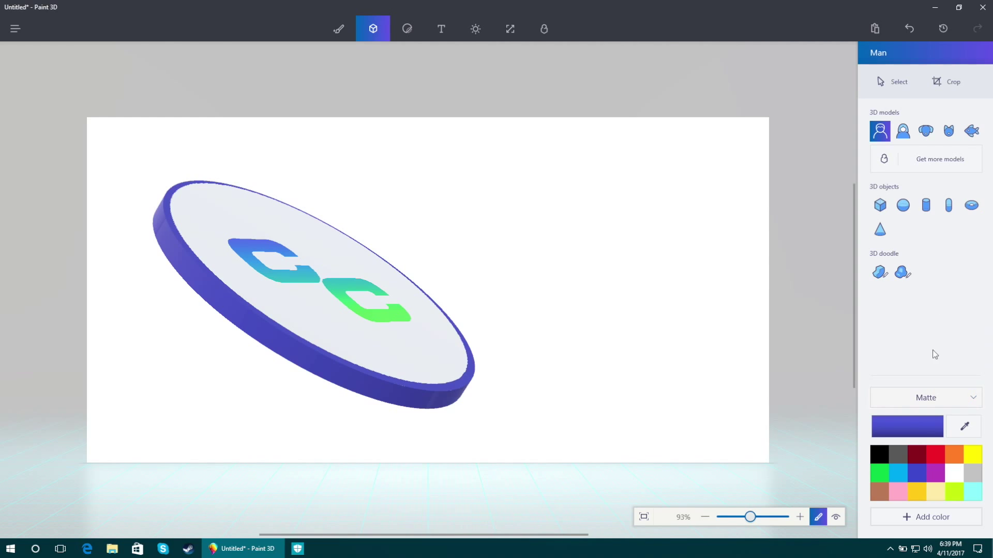
{"action": "left_click", "coordinate": [472, 177]}
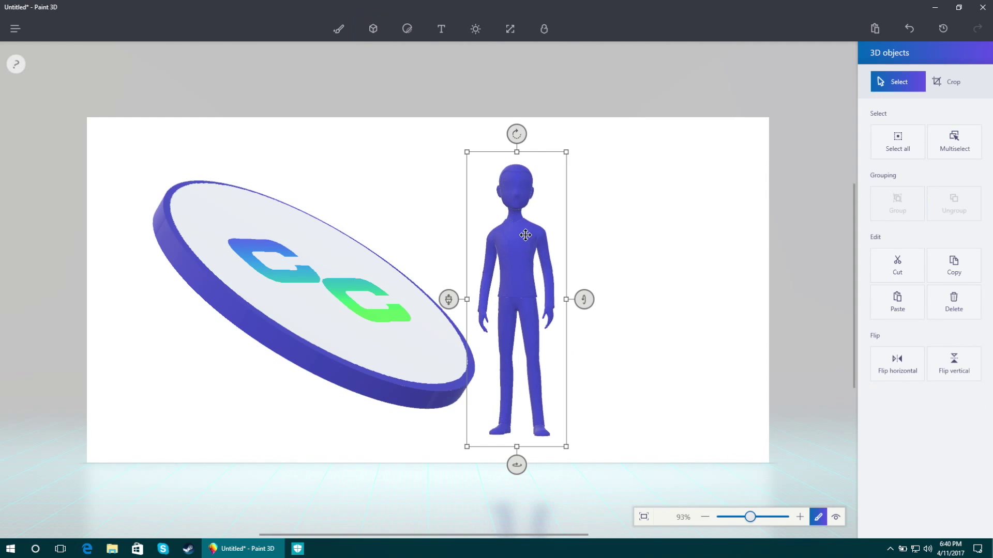
{"action": "left_click_drag", "start_coordinate": [517, 230], "coordinate": [589, 220]}
{"action": "mouse_move", "coordinate": [588, 455]}
{"action": "left_mouse_down"}
{"action": "mouse_move", "coordinate": [609, 455]}
{"action": "mouse_move", "coordinate": [592, 454]}
{"action": "left_mouse_up"}
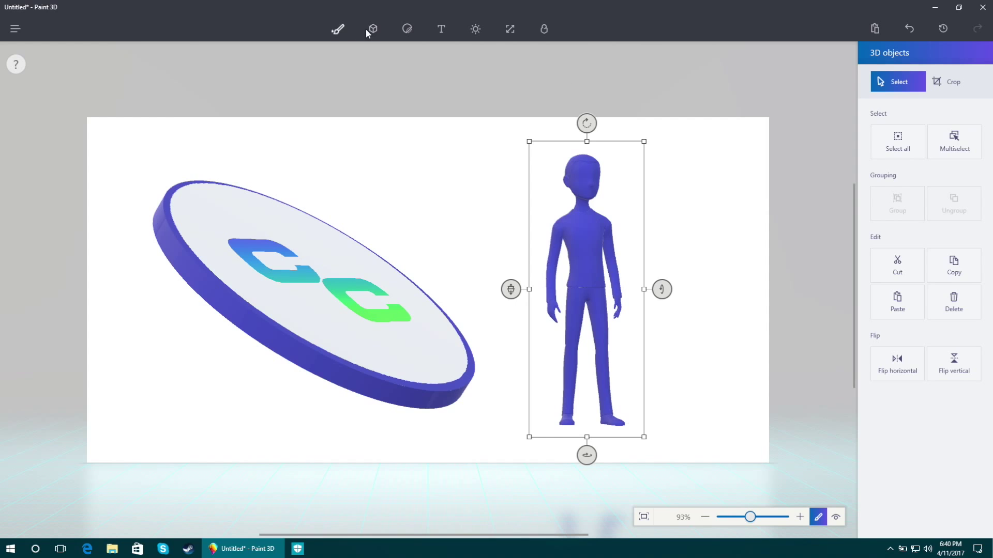
Step: Place a Ninja cat sticker on the man's face
{"action": "left_click", "coordinate": [408, 29]}
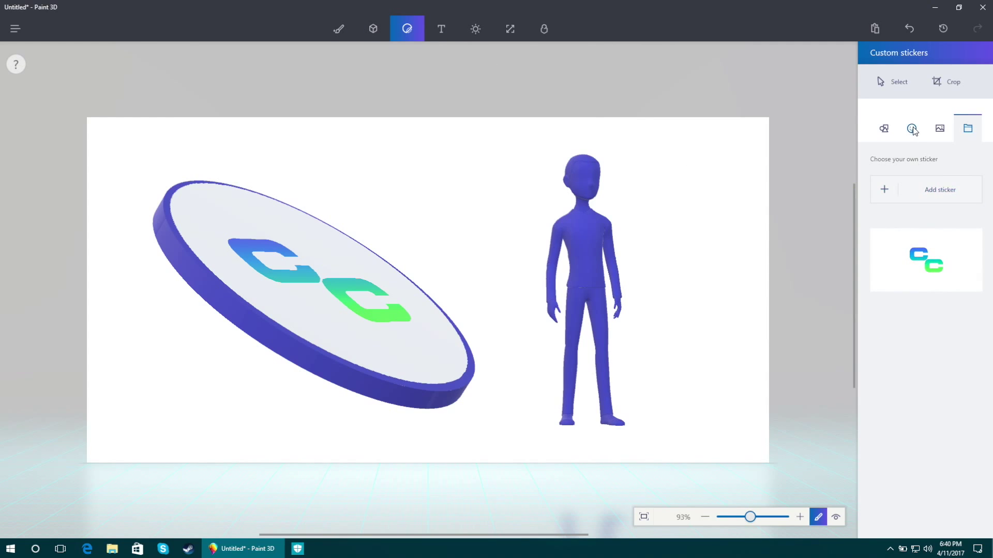
{"action": "left_click", "coordinate": [913, 130]}
{"action": "left_click", "coordinate": [912, 211]}
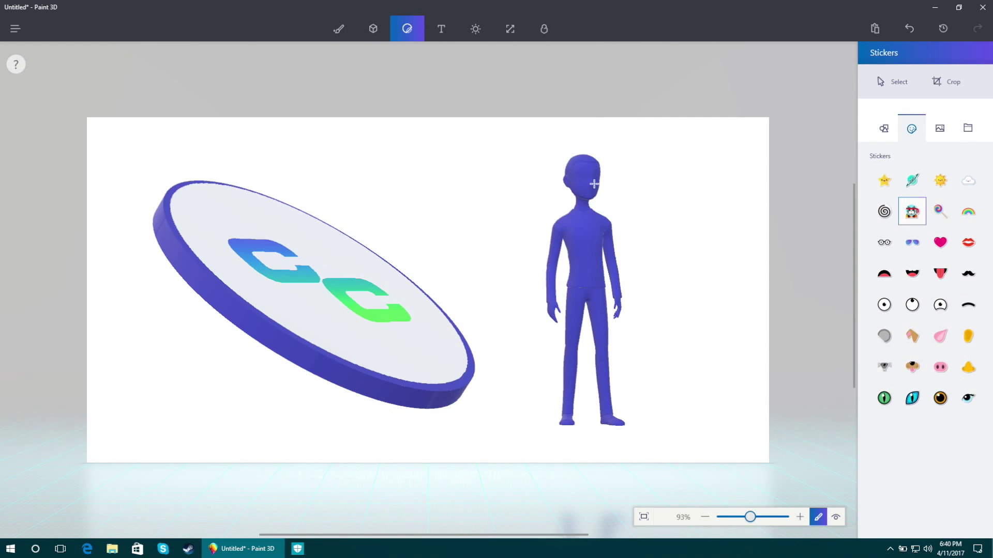
{"action": "mouse_move", "coordinate": [585, 187]}
{"action": "left_mouse_down"}
{"action": "mouse_move", "coordinate": [626, 147]}
{"action": "mouse_move", "coordinate": [597, 178]}
{"action": "left_mouse_up"}
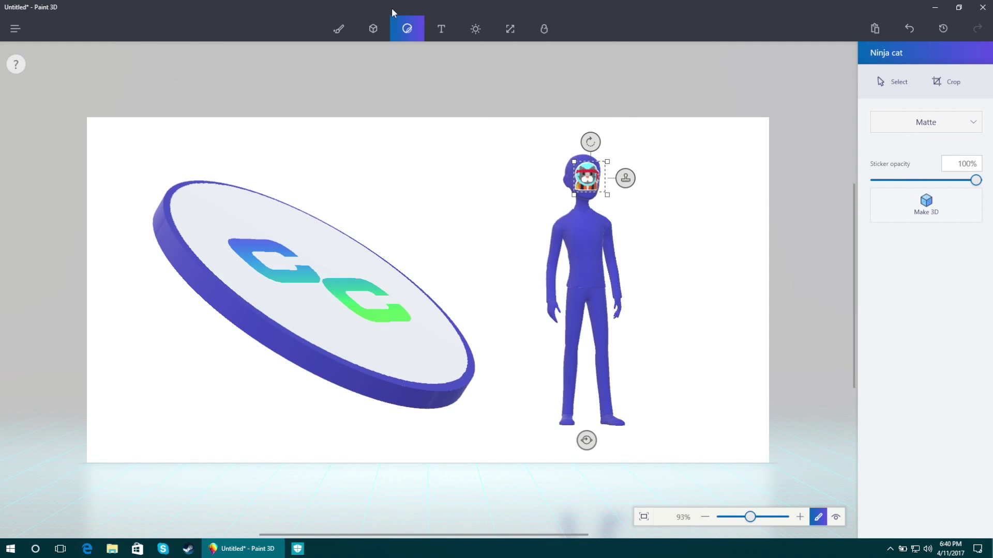
{"action": "left_click", "coordinate": [739, 374]}
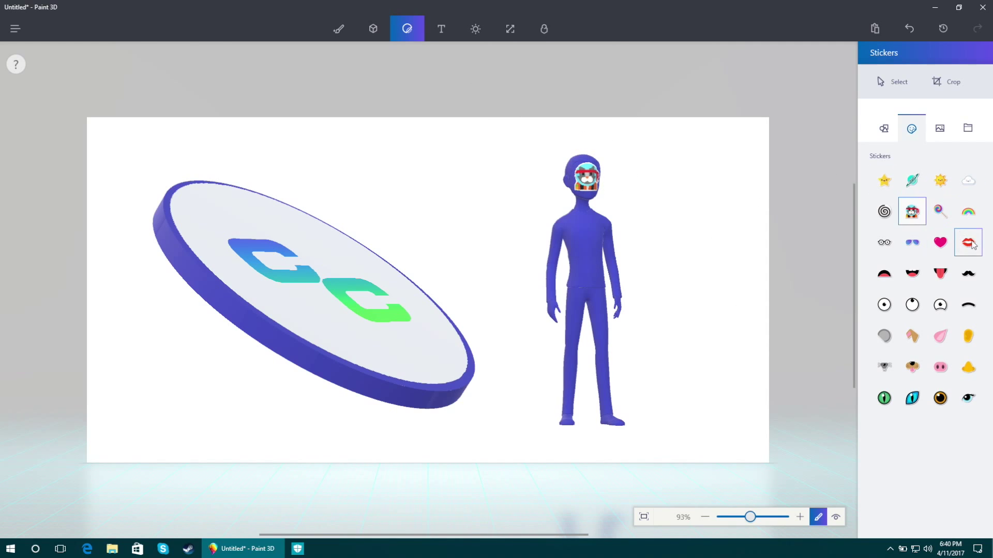
Step: Add a red lips sticker over the man's mouth
{"action": "left_click", "coordinate": [967, 241]}
{"action": "mouse_move", "coordinate": [577, 193]}
{"action": "left_mouse_down"}
{"action": "mouse_move", "coordinate": [606, 166]}
{"action": "mouse_move", "coordinate": [587, 190]}
{"action": "left_mouse_up"}
{"action": "left_click", "coordinate": [705, 186]}
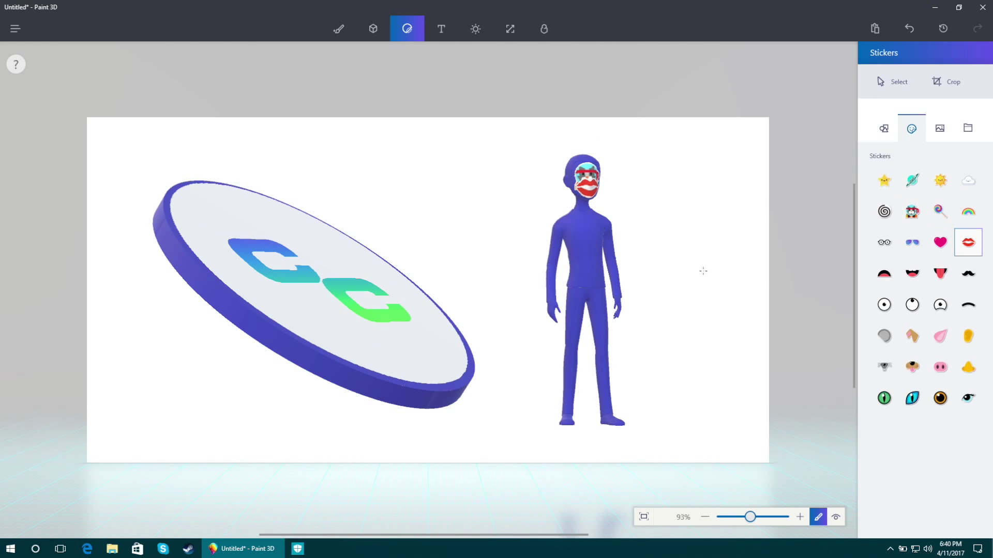
Step: Place a Heart sticker on the man's chest
{"action": "left_click", "coordinate": [941, 252]}
{"action": "left_click_drag", "start_coordinate": [582, 237], "coordinate": [623, 203]}
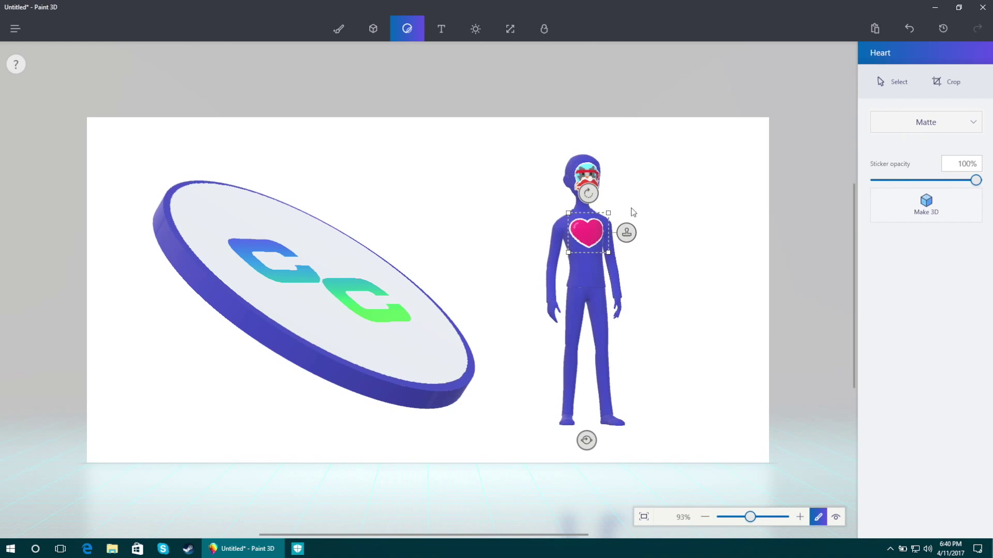
{"action": "left_click", "coordinate": [661, 190]}
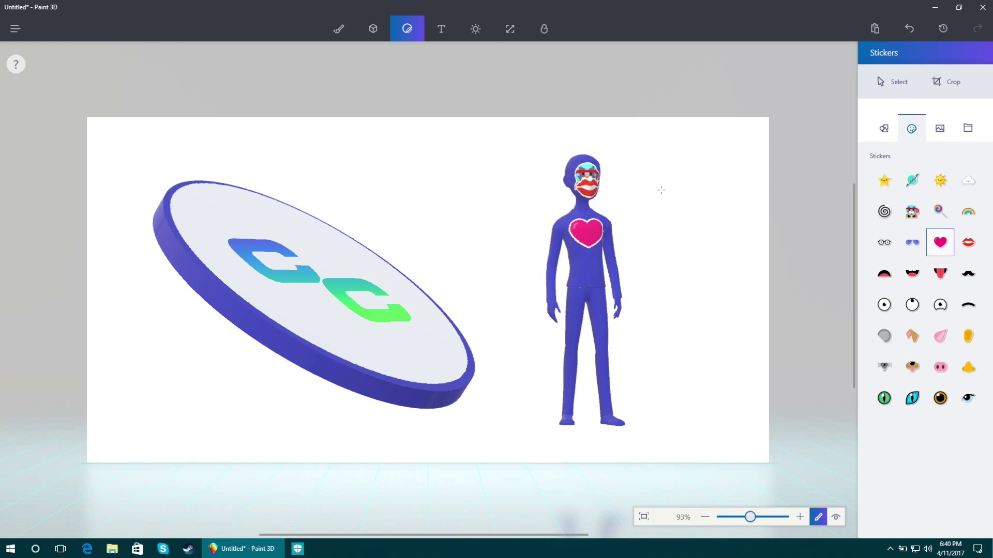
Step: Add a green Reptile eye sticker to the man's face above the lips
{"action": "left_click", "coordinate": [883, 400]}
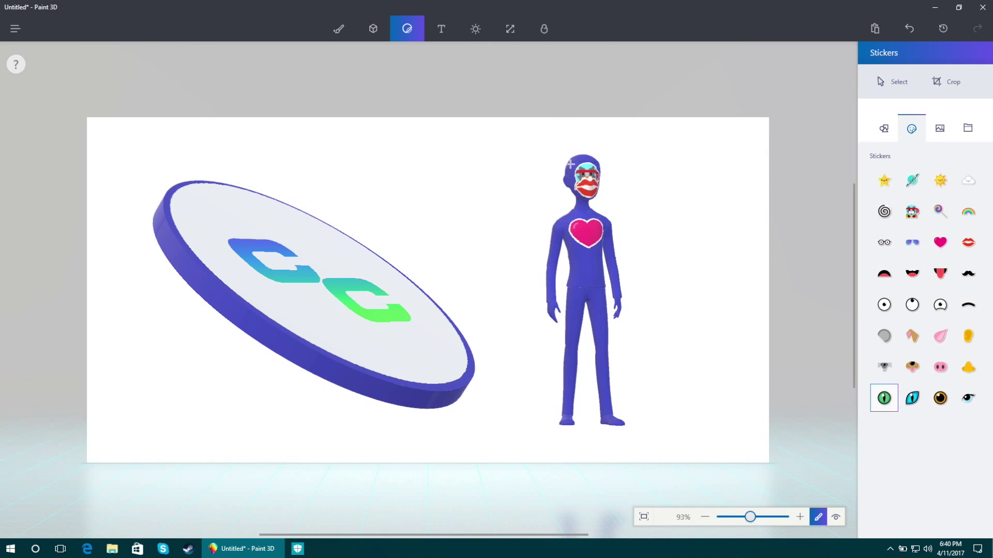
{"action": "left_click", "coordinate": [588, 175]}
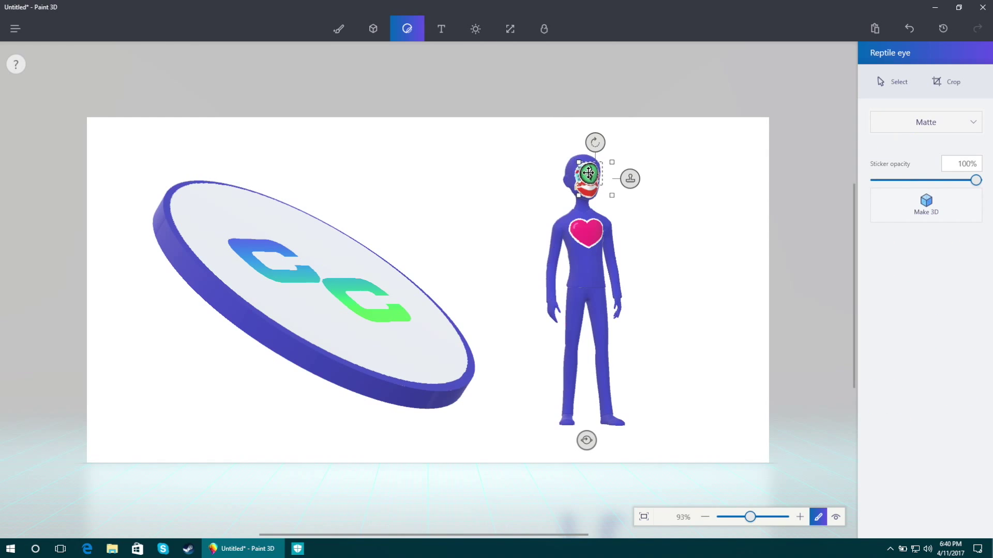
{"action": "left_click", "coordinate": [672, 151]}
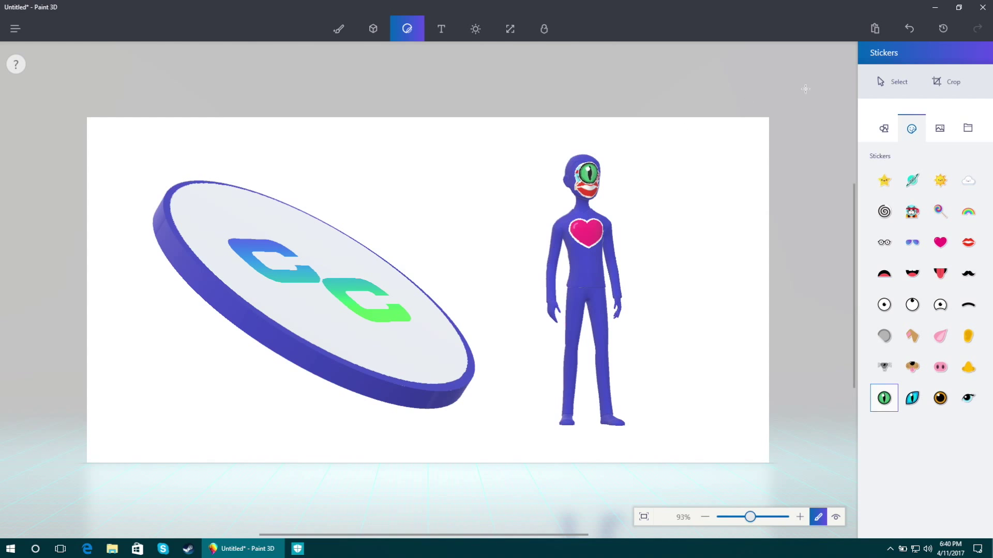
Step: Close Paint 3D, launch it again and open the recent project Untitled (2)_recent
{"action": "left_click", "coordinate": [981, 10]}
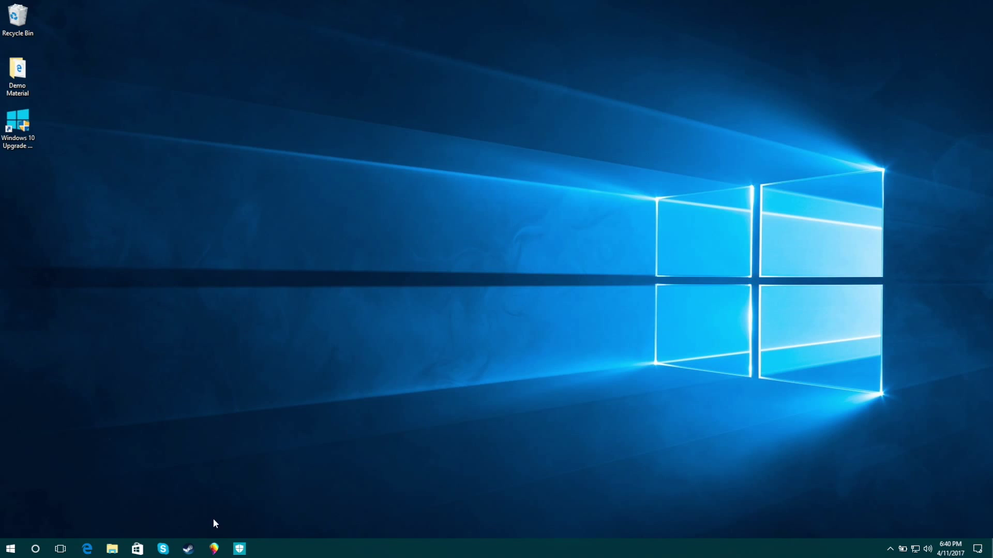
{"action": "left_click", "coordinate": [213, 542]}
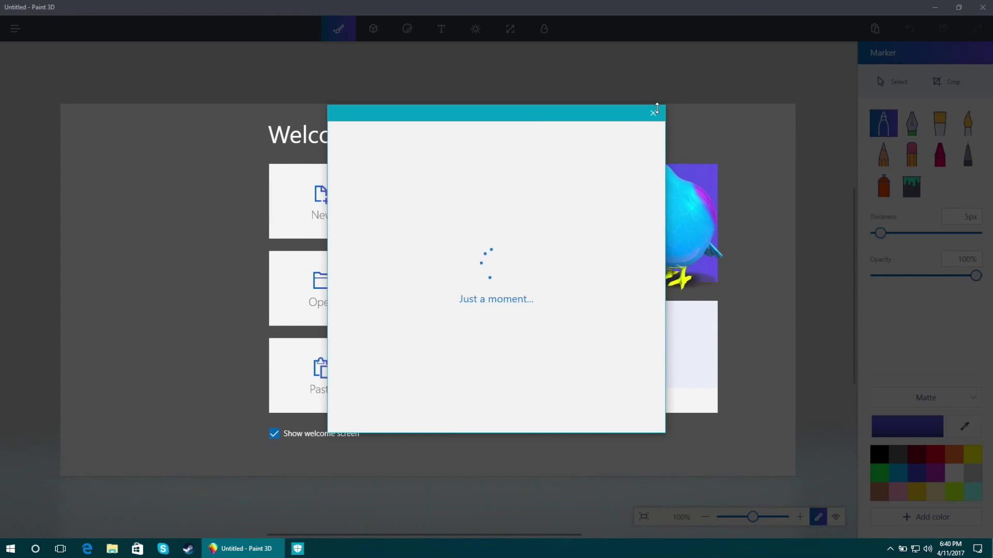
{"action": "left_click", "coordinate": [330, 327]}
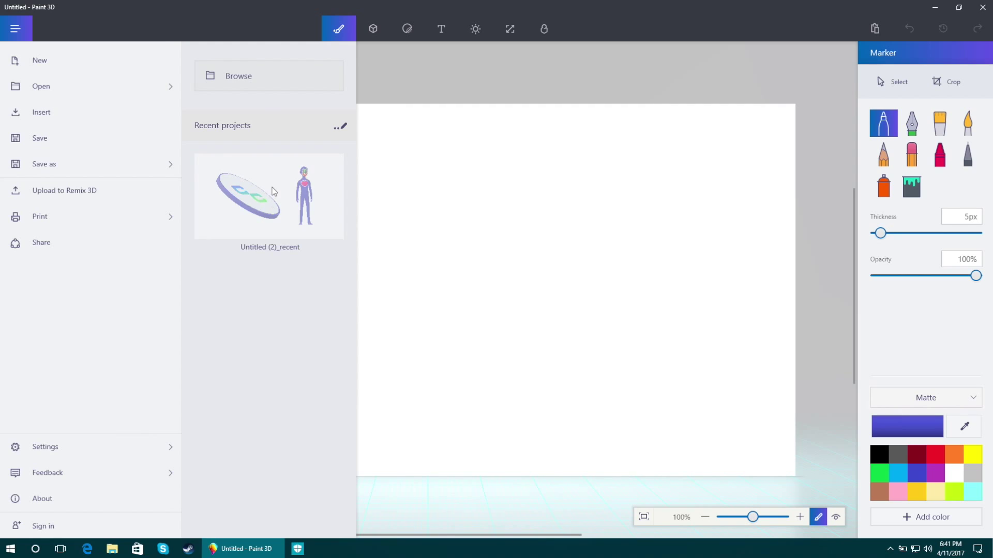
{"action": "left_click", "coordinate": [263, 231]}
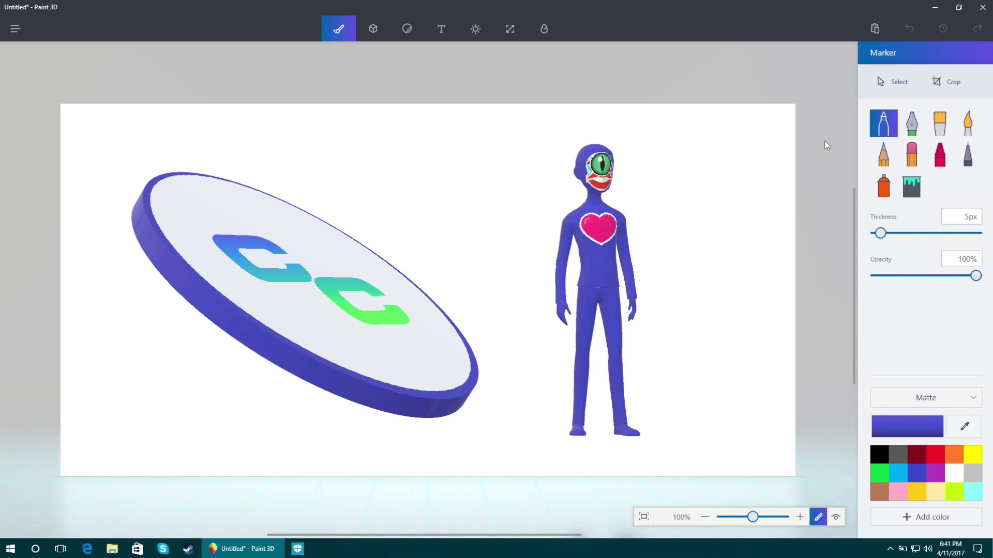
Step: Draw freehand strokes above and beside the man's head with the 15px Calligraphy pen
{"action": "left_click", "coordinate": [911, 126]}
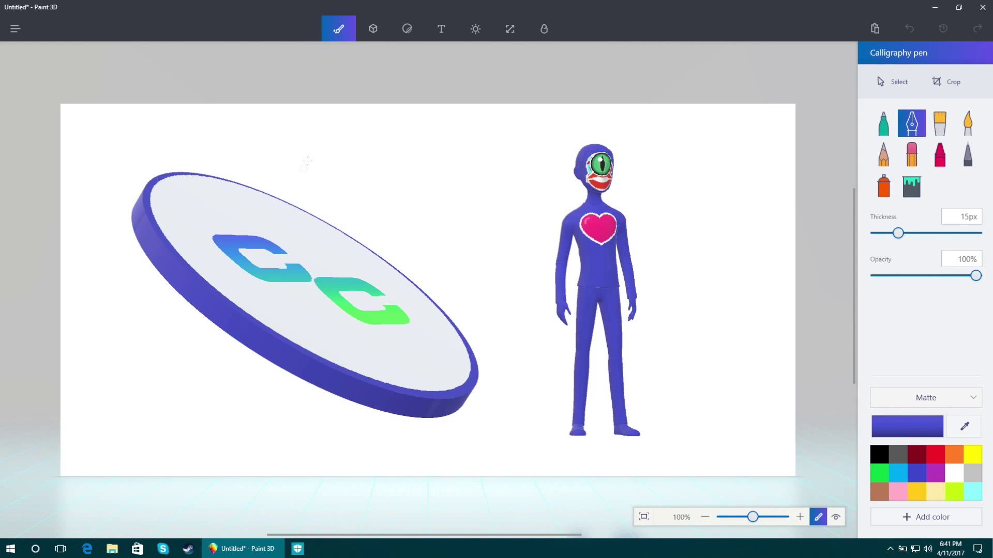
{"action": "mouse_move", "coordinate": [598, 129]}
{"action": "left_mouse_down"}
{"action": "mouse_move", "coordinate": [667, 261]}
{"action": "mouse_move", "coordinate": [558, 129]}
{"action": "left_mouse_up"}
{"action": "left_click_drag", "start_coordinate": [559, 130], "coordinate": [530, 147]}
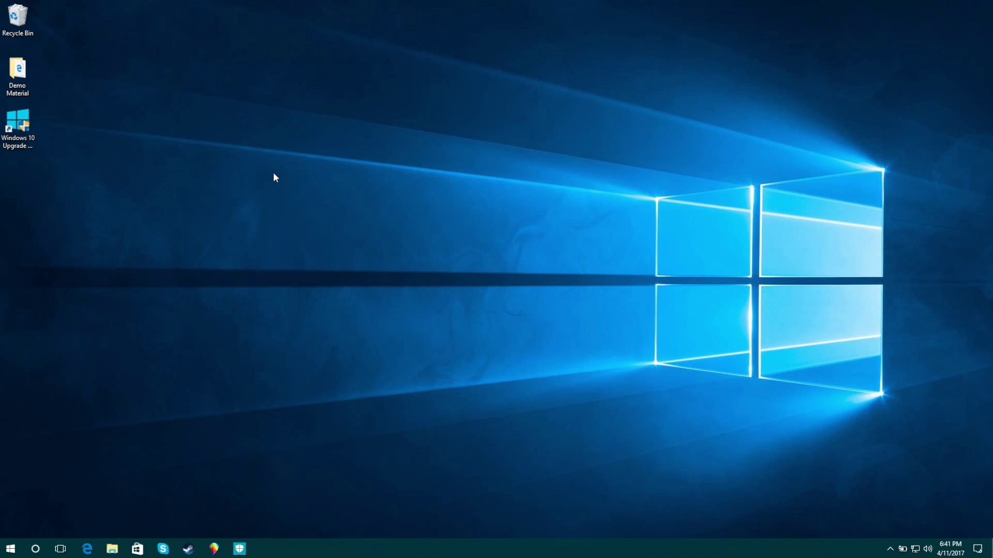